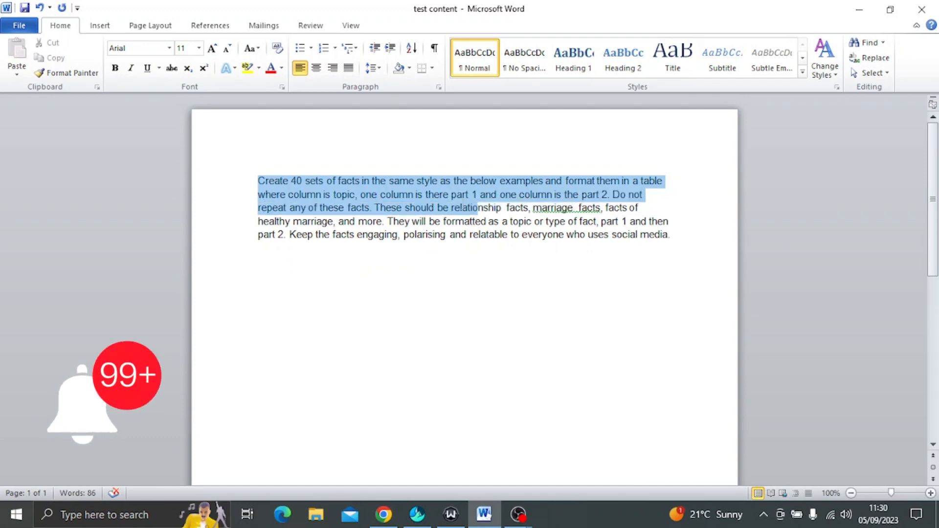
- Copy the whole prompt paragraph requesting 40 sets of facts, and close the document with its changes saved
{"action": "left_click_drag", "start_coordinate": [435, 210], "coordinate": [510, 221]}
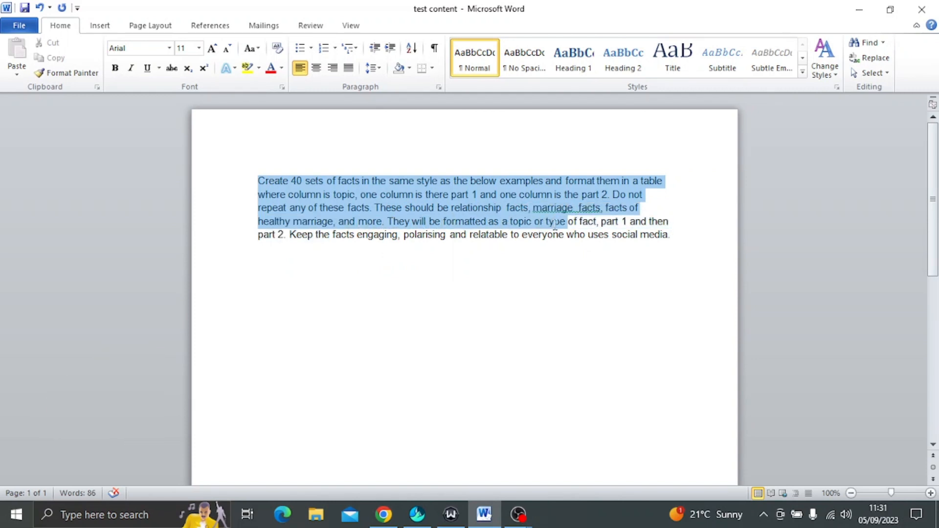
{"action": "left_click_drag", "start_coordinate": [609, 226], "coordinate": [652, 245]}
{"action": "key", "text": "ctrl+c"}
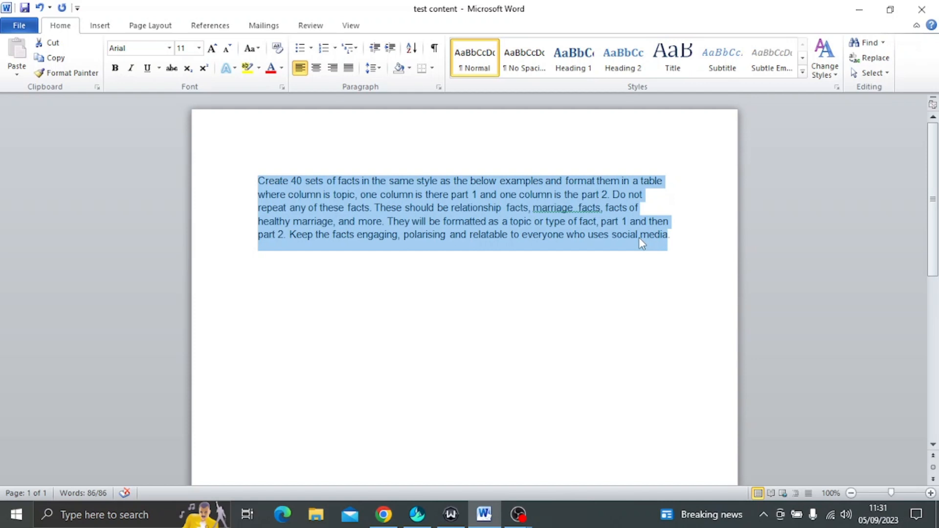
{"action": "left_click", "coordinate": [934, 9]}
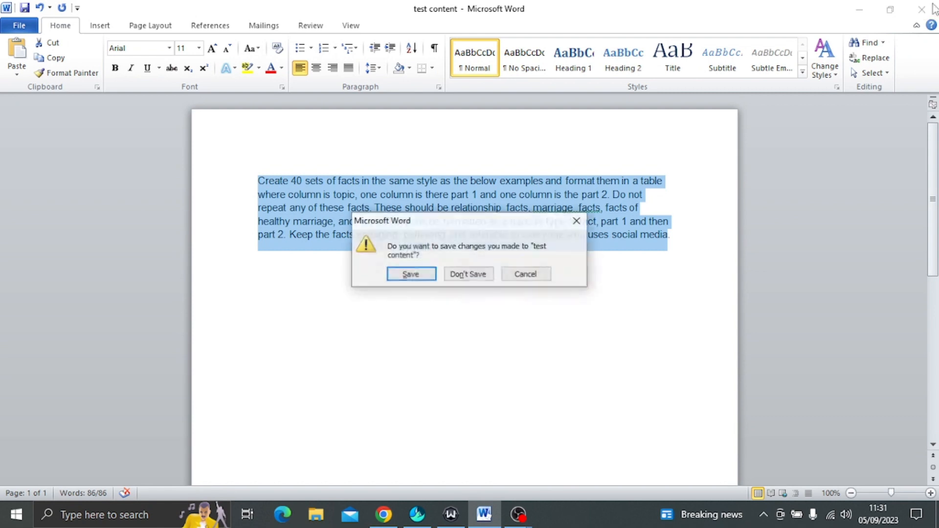
{"action": "left_click", "coordinate": [407, 274]}
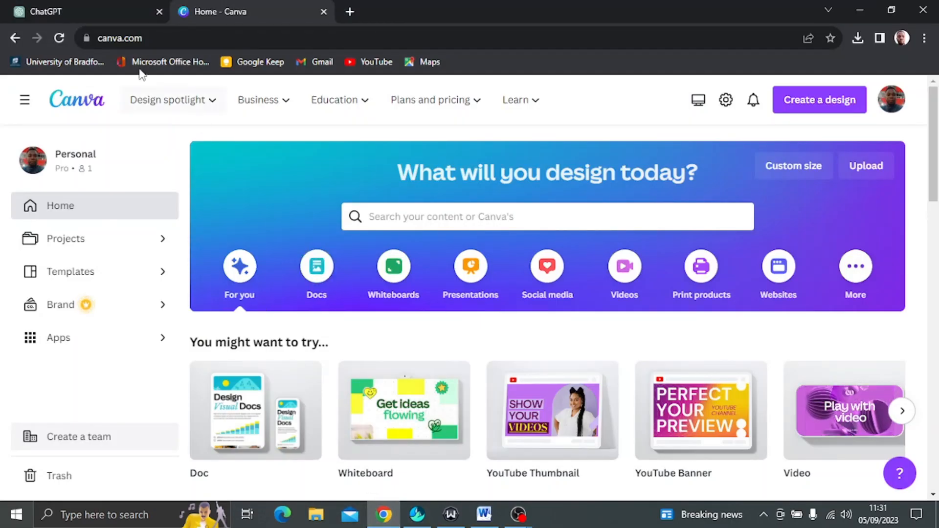
- Switch to ChatGPT, paste the copied 40-facts prompt as a new message and send it
{"action": "left_click", "coordinate": [115, 11]}
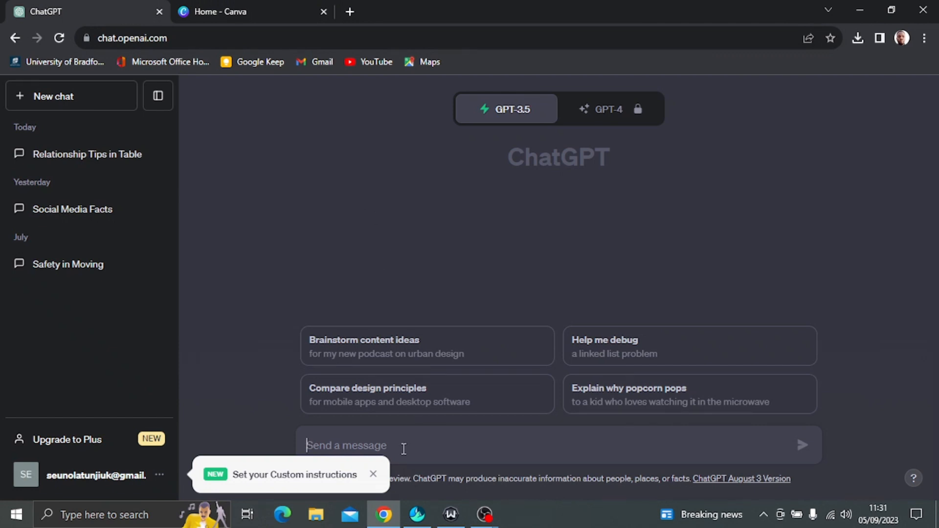
{"action": "key", "text": "ctrl+v"}
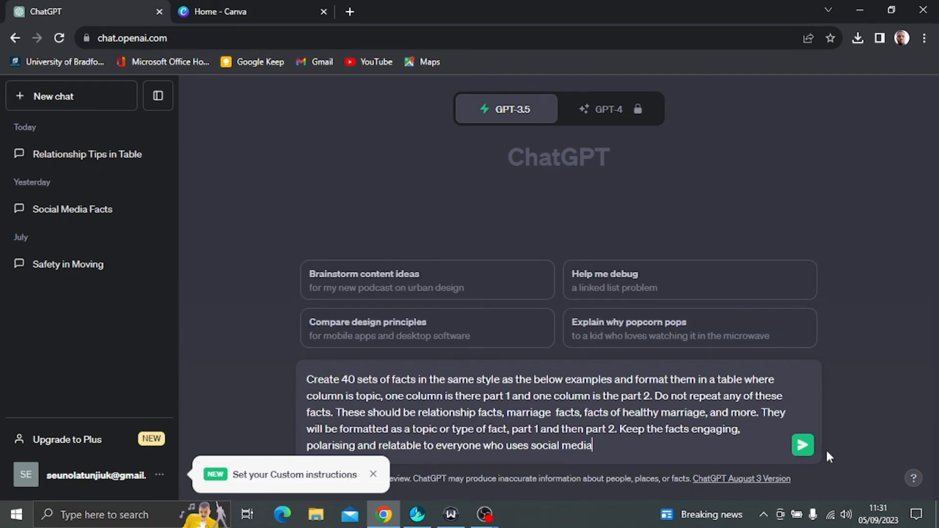
{"action": "left_click", "coordinate": [802, 446]}
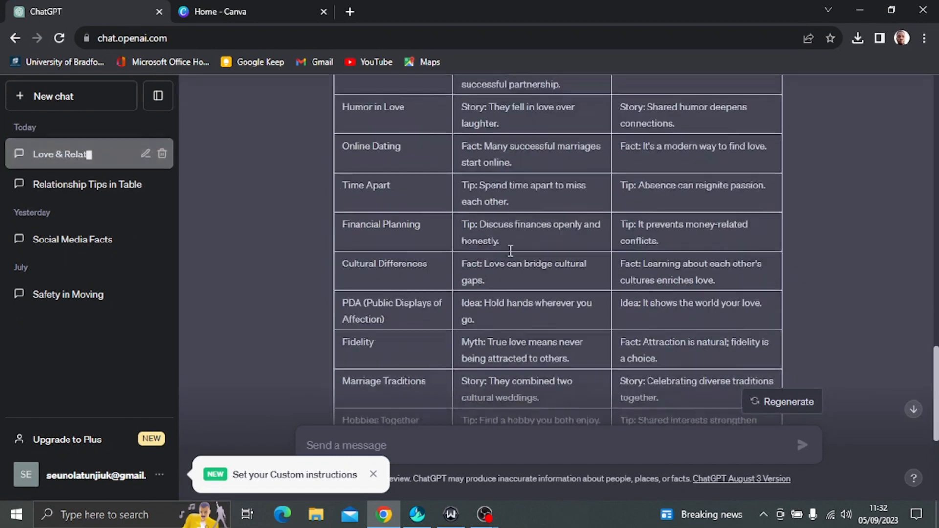
- Select the complete generated facts table, from the Topic, Part 1 and Part 2 header through the Relationship Growth row
{"action": "scroll", "coordinate": [445, 174], "scroll_direction": "up", "scroll_amount": 20}
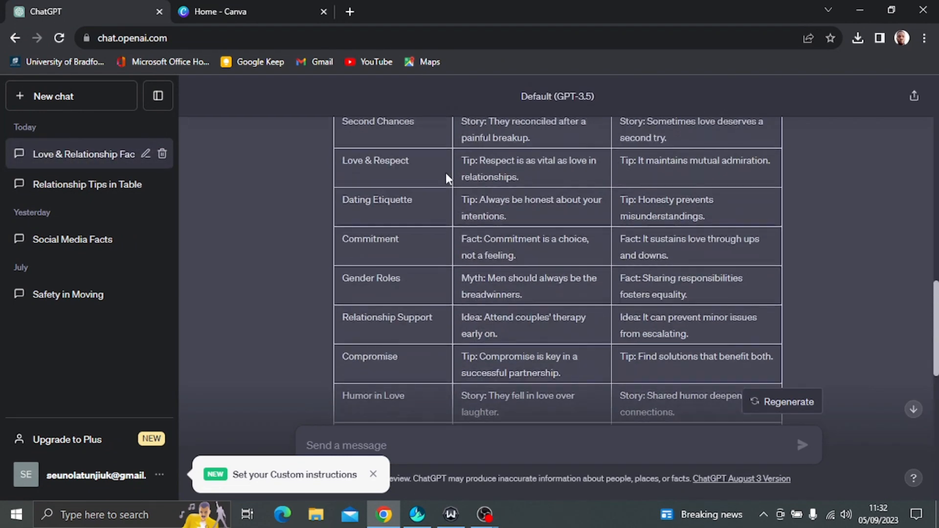
{"action": "left_click_drag", "start_coordinate": [343, 179], "coordinate": [522, 260]}
{"action": "scroll", "coordinate": [481, 253], "scroll_direction": "down", "scroll_amount": 3}
{"action": "scroll", "coordinate": [522, 261], "scroll_direction": "down", "scroll_amount": 6}
{"action": "scroll", "coordinate": [527, 259], "scroll_direction": "down", "scroll_amount": 2}
{"action": "scroll", "coordinate": [770, 331], "scroll_direction": "up", "scroll_amount": 9}
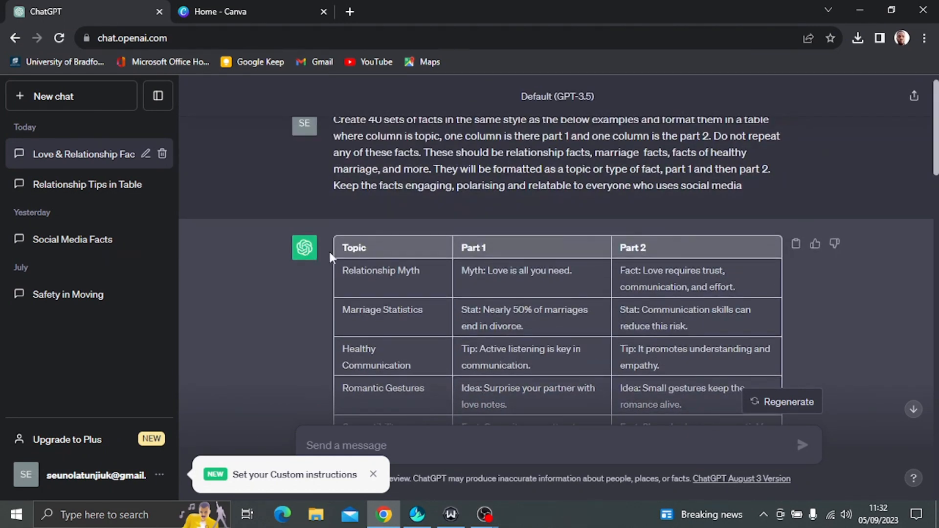
{"action": "left_click_drag", "start_coordinate": [341, 252], "coordinate": [692, 330]}
{"action": "scroll", "coordinate": [640, 366], "scroll_direction": "down", "scroll_amount": 8}
{"action": "scroll", "coordinate": [643, 363], "scroll_direction": "down", "scroll_amount": 15}
{"action": "scroll", "coordinate": [642, 362], "scroll_direction": "down", "scroll_amount": 7}
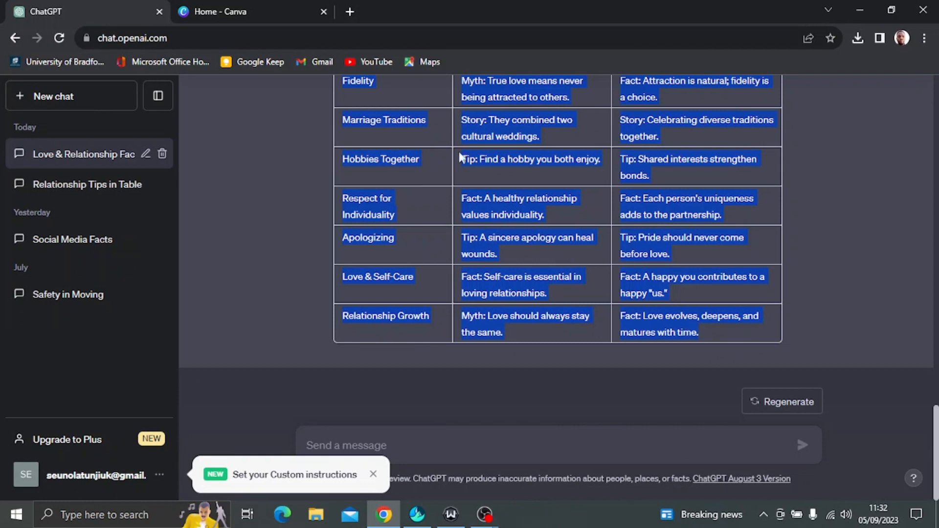
- Switch to Canva, search the templates for "youtube shorts" and create a blank YouTube Shorts design
{"action": "left_click", "coordinate": [215, 12]}
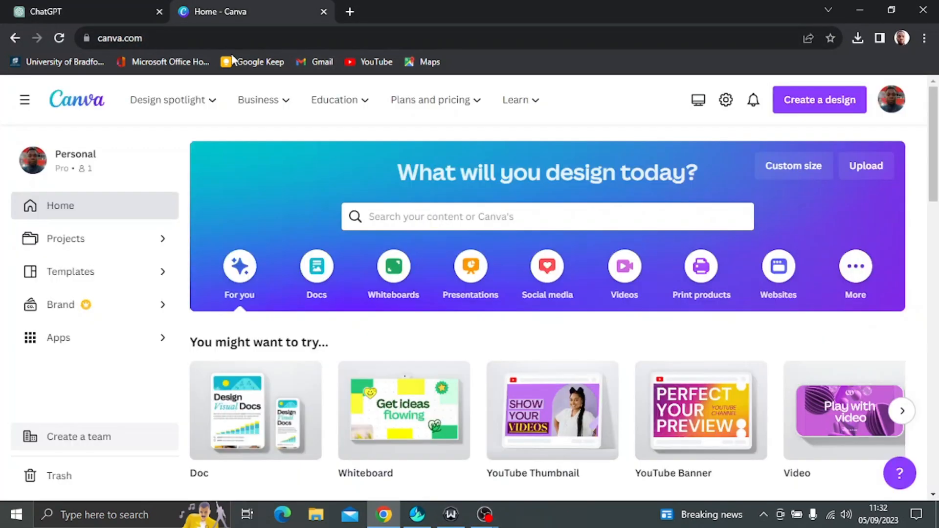
{"action": "left_click", "coordinate": [488, 217]}
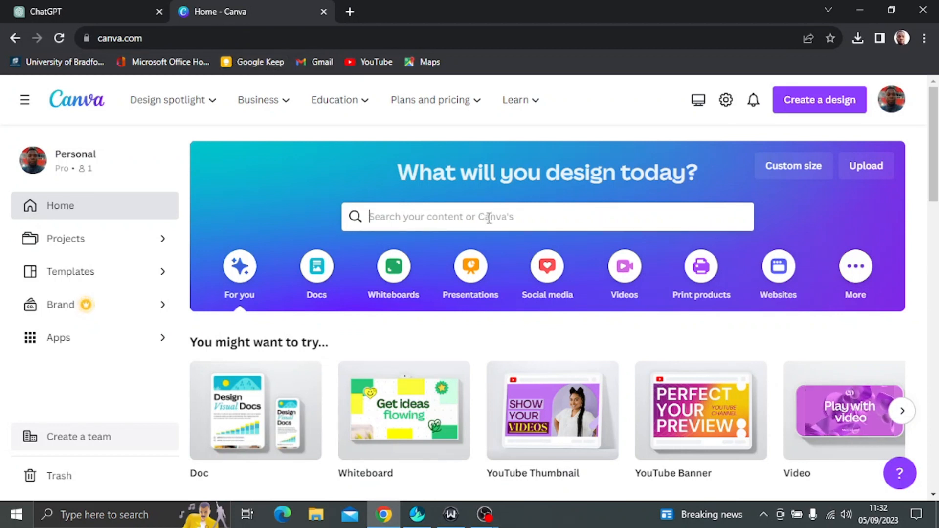
{"action": "type", "text": "y"}
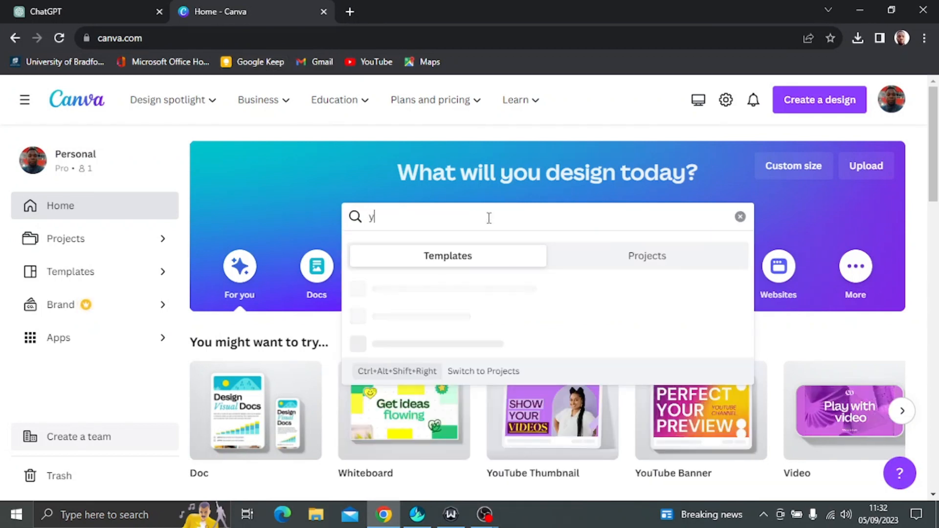
{"action": "type", "text": "ou"}
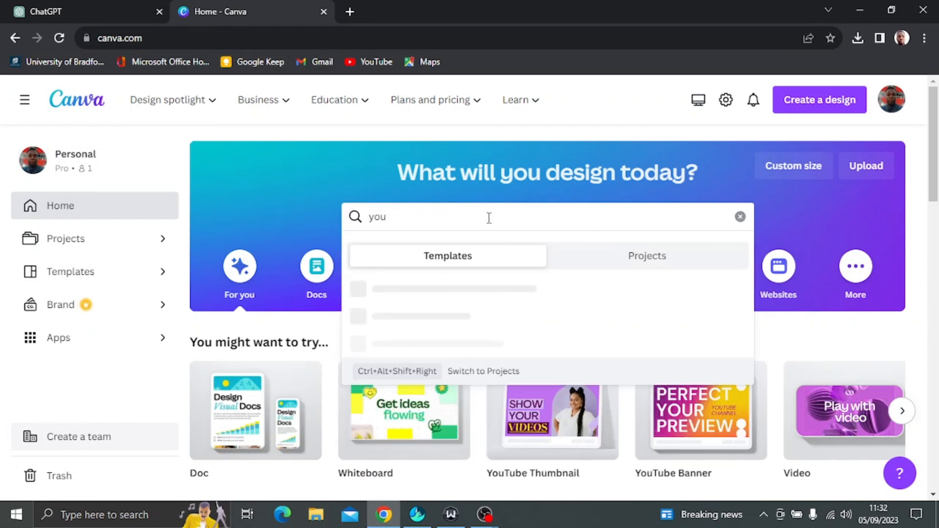
{"action": "type", "text": "tube"}
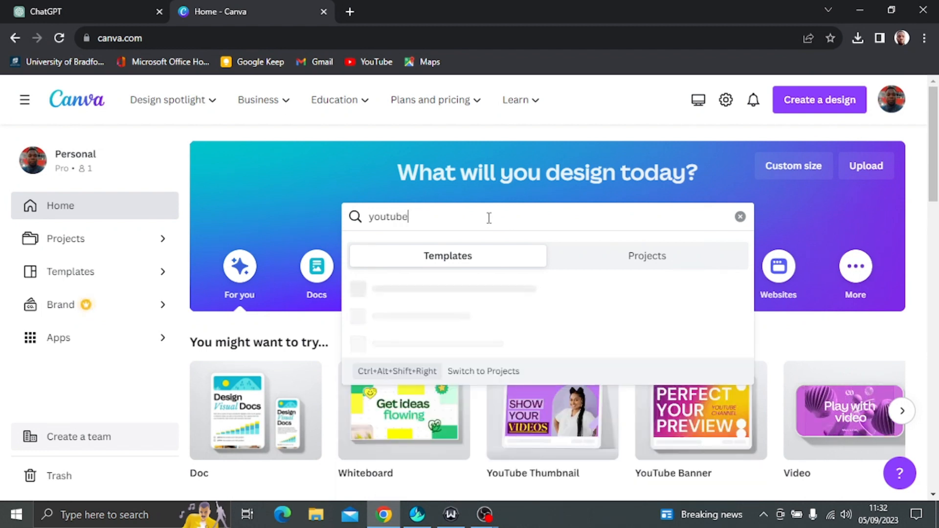
{"action": "type", "text": " shorts"}
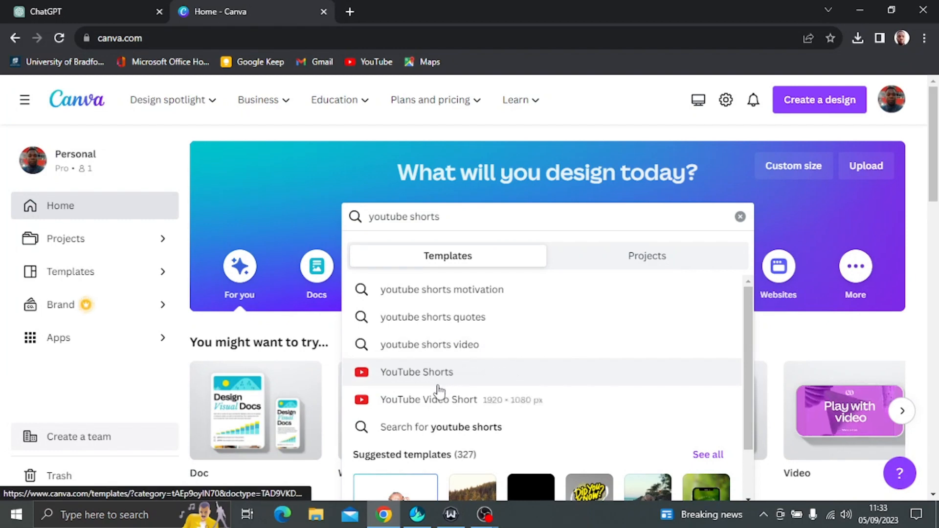
{"action": "left_click", "coordinate": [440, 382]}
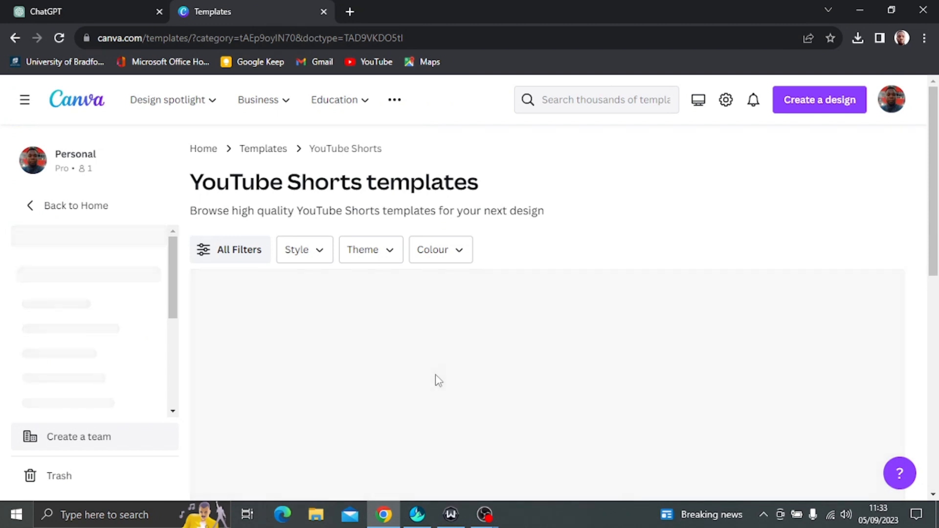
{"action": "scroll", "coordinate": [439, 381], "scroll_direction": "down", "scroll_amount": 3}
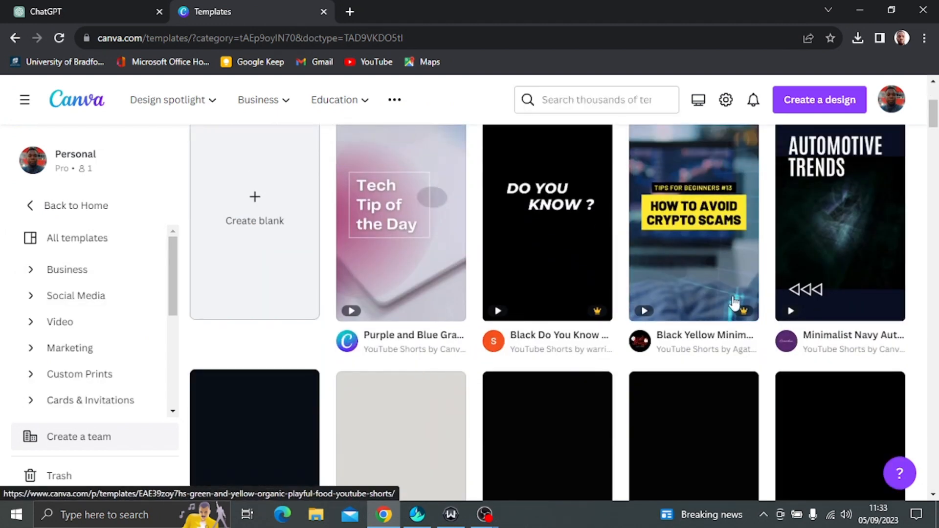
{"action": "left_click", "coordinate": [250, 209]}
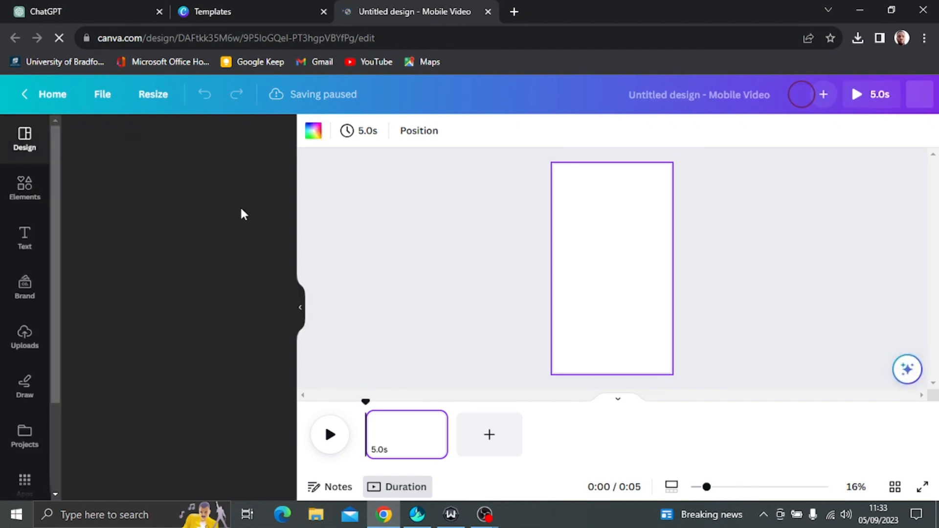
- Browse the stock videos, open the full Sky category and add the 23.0 s white cloud clip to the page
{"action": "scroll", "coordinate": [29, 433], "scroll_direction": "down", "scroll_amount": 3}
{"action": "left_click", "coordinate": [28, 431]}
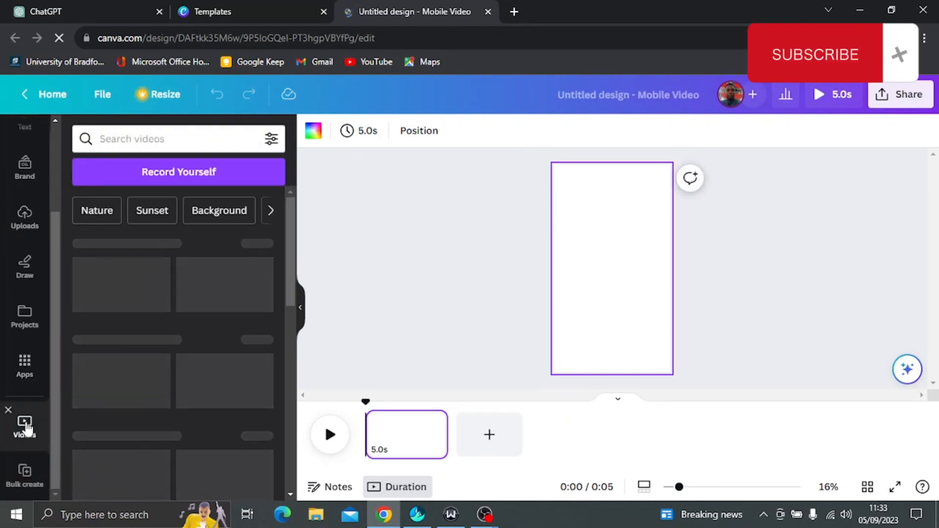
{"action": "scroll", "coordinate": [191, 370], "scroll_direction": "down", "scroll_amount": 10}
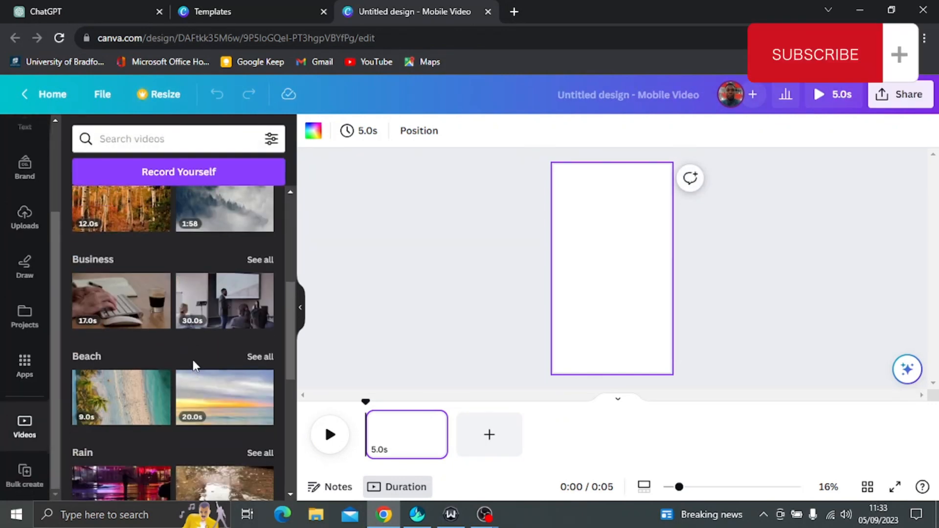
{"action": "scroll", "coordinate": [200, 358], "scroll_direction": "down", "scroll_amount": 4}
{"action": "scroll", "coordinate": [220, 329], "scroll_direction": "up", "scroll_amount": 7}
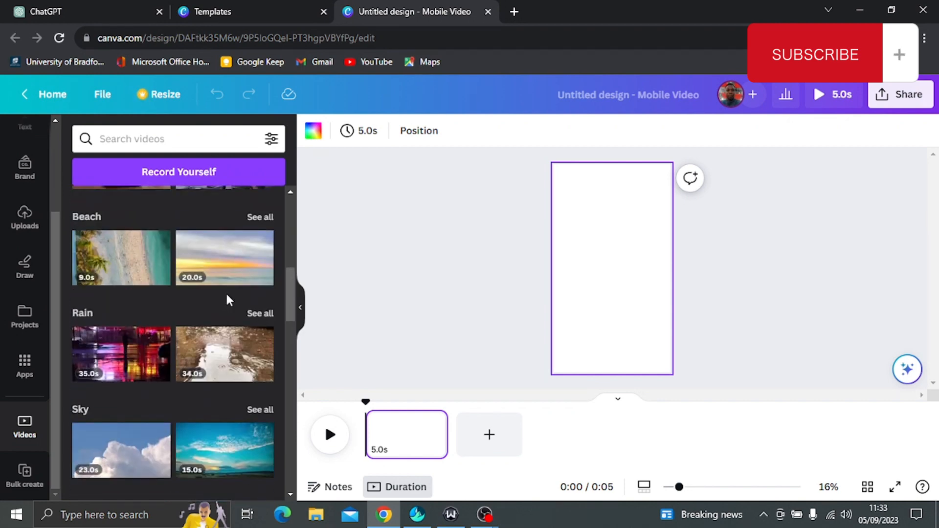
{"action": "left_click", "coordinate": [261, 408]}
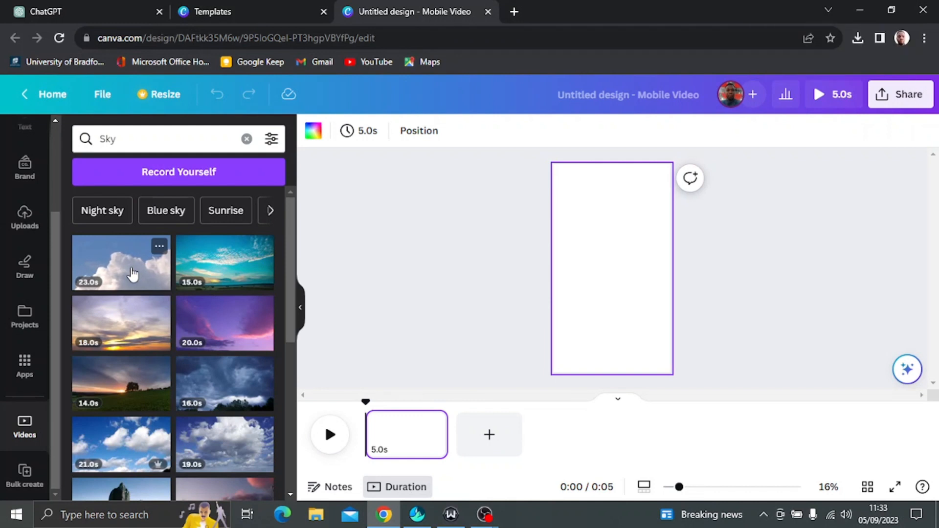
{"action": "left_click", "coordinate": [132, 274]}
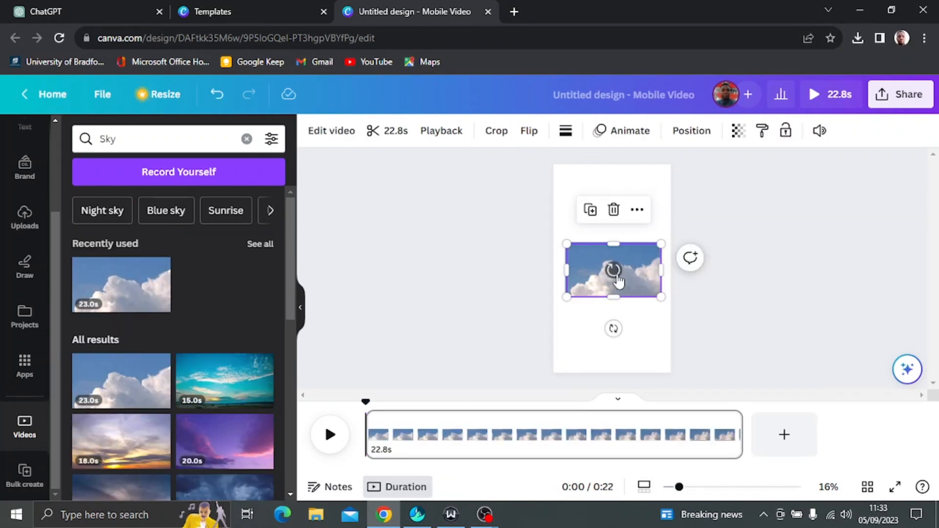
- Set the cloud video as the page background, trim the page to 10.0 seconds and remove the leftover foreground copy
{"action": "right_click", "coordinate": [610, 268]}
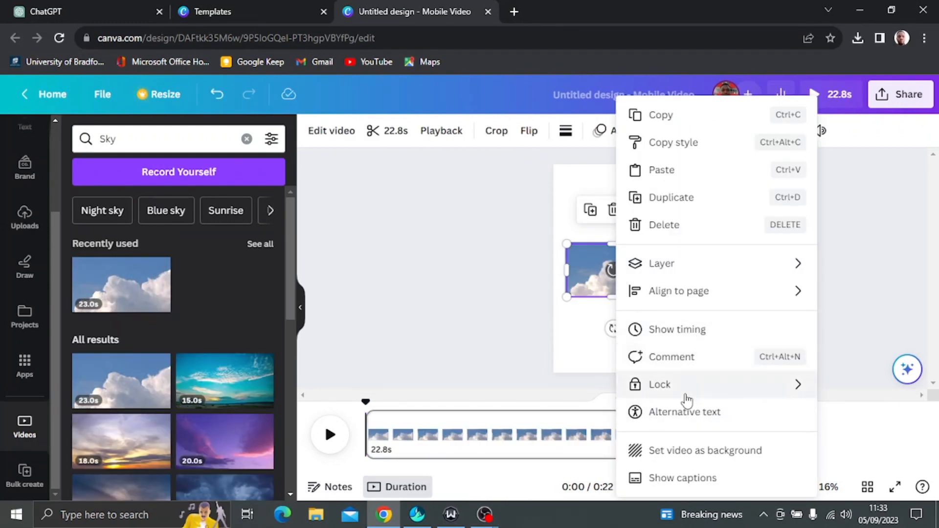
{"action": "left_click", "coordinate": [700, 449]}
{"action": "left_click_drag", "start_coordinate": [741, 435], "coordinate": [532, 437]}
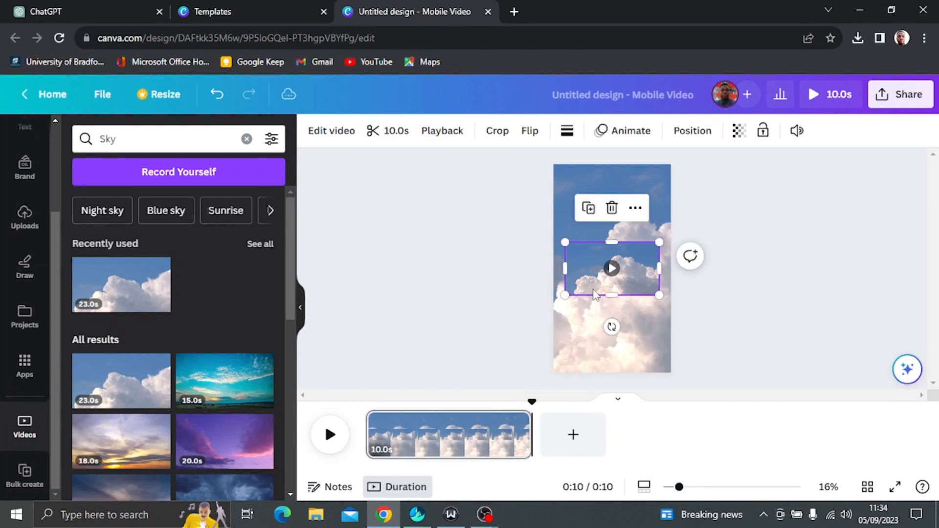
{"action": "left_click_drag", "start_coordinate": [612, 268], "coordinate": [599, 232]}
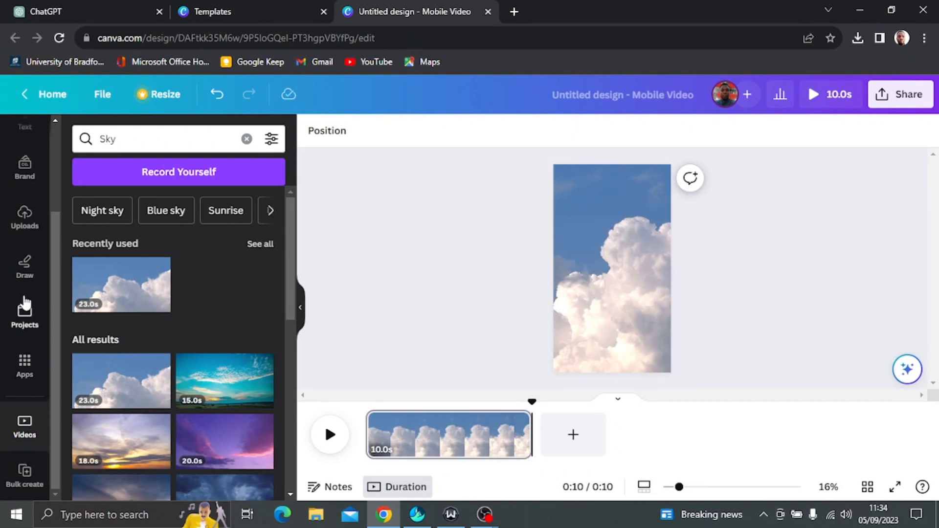
- Add a heading reading "TOPIC" and place it centred near the upper edge of the page
{"action": "scroll", "coordinate": [20, 343], "scroll_direction": "up", "scroll_amount": 2}
{"action": "scroll", "coordinate": [18, 331], "scroll_direction": "up", "scroll_amount": 1}
{"action": "left_click", "coordinate": [26, 239]}
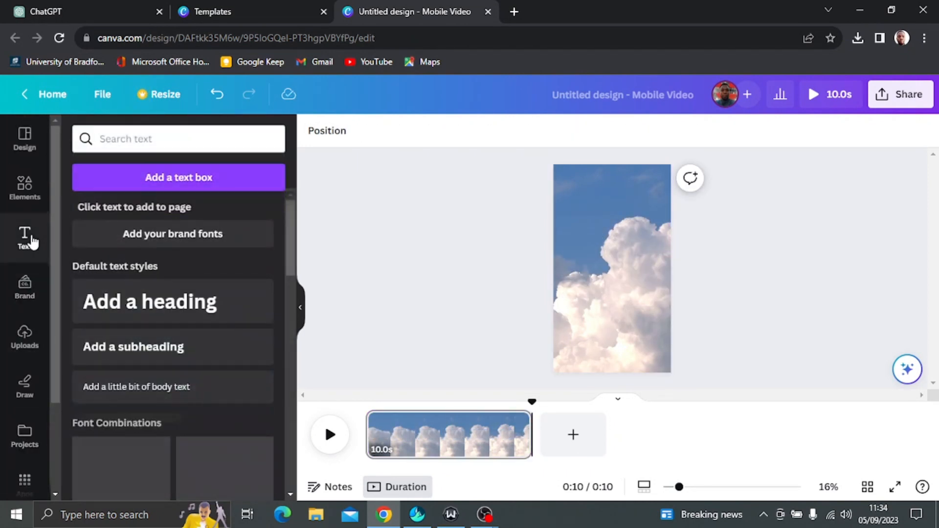
{"action": "left_click", "coordinate": [190, 301]}
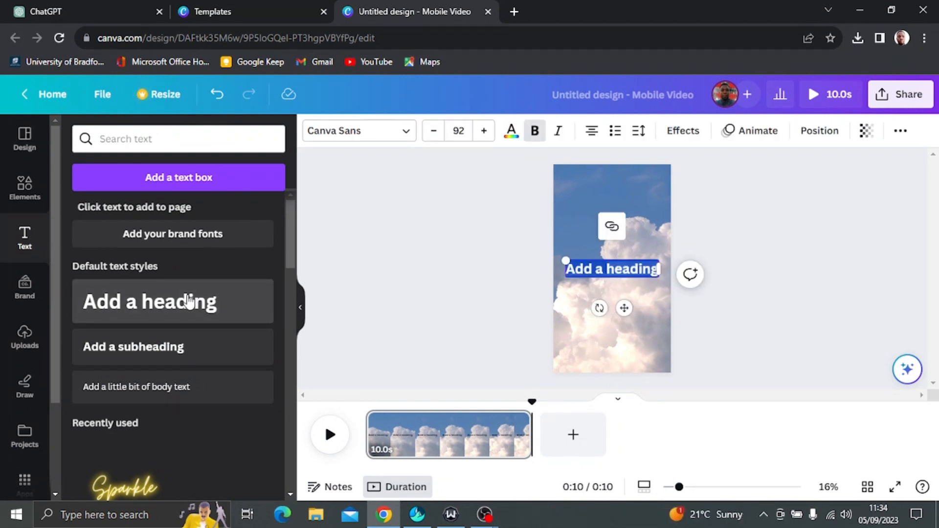
{"action": "type", "text": "TOPIC"}
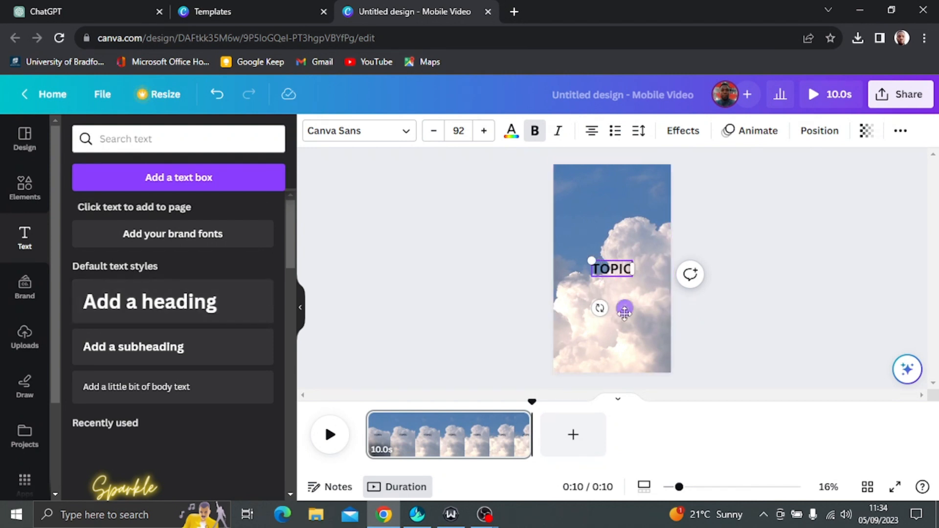
{"action": "left_click_drag", "start_coordinate": [624, 308], "coordinate": [625, 233]}
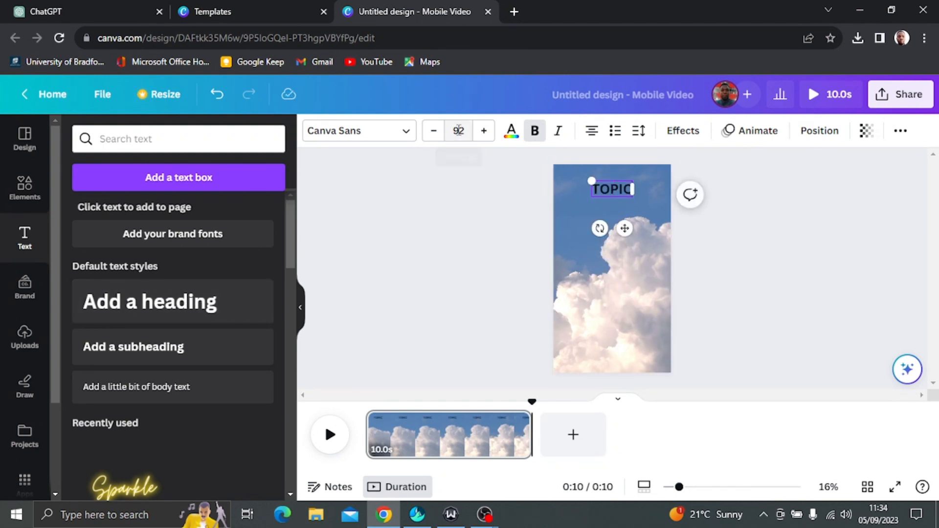
- Set the font size of the TOPIC heading to 70
{"action": "left_click", "coordinate": [458, 130]}
{"action": "left_click", "coordinate": [520, 153]}
{"action": "left_click", "coordinate": [609, 186]}
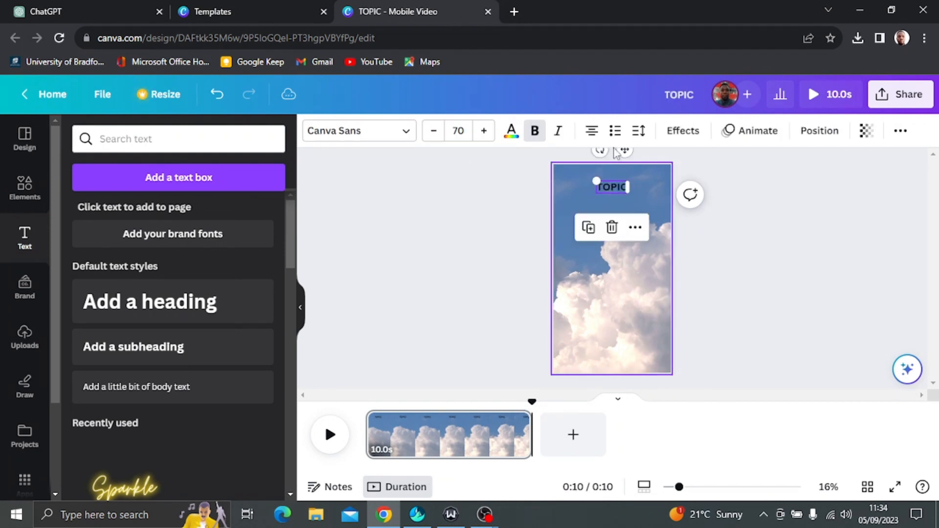
- Apply the filled background text effect to the TOPIC heading
{"action": "left_click", "coordinate": [683, 130]}
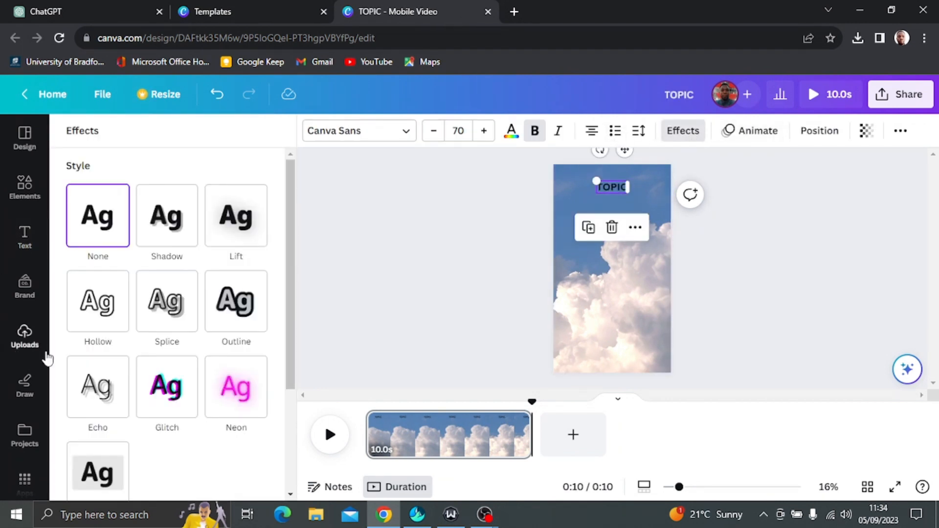
{"action": "scroll", "coordinate": [22, 338], "scroll_direction": "down", "scroll_amount": 2}
{"action": "left_click", "coordinate": [113, 481]}
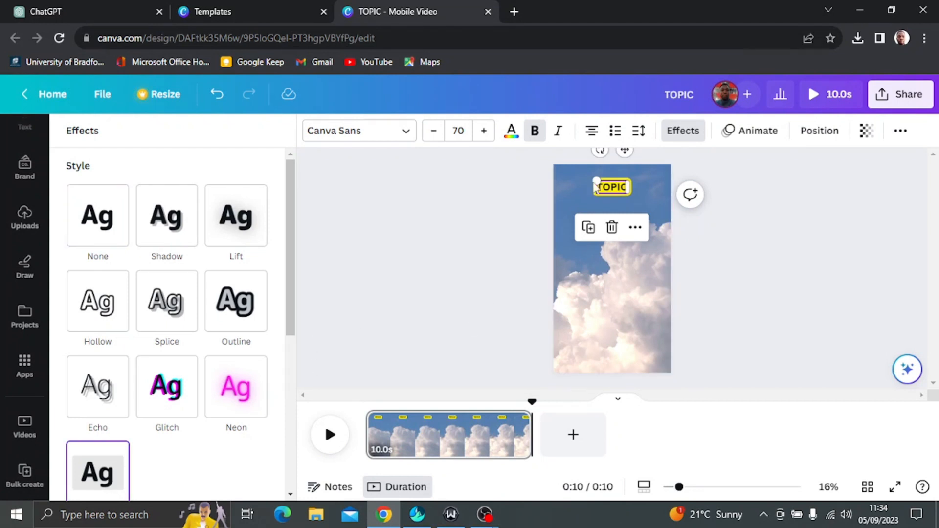
- Apply the Rise text animation on enter to the TOPIC heading
{"action": "left_click", "coordinate": [748, 130]}
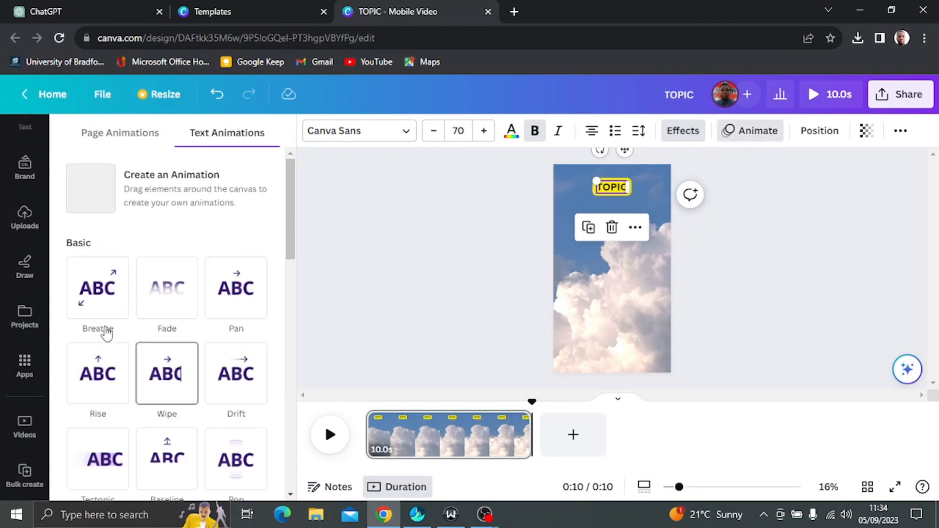
{"action": "left_click", "coordinate": [104, 392]}
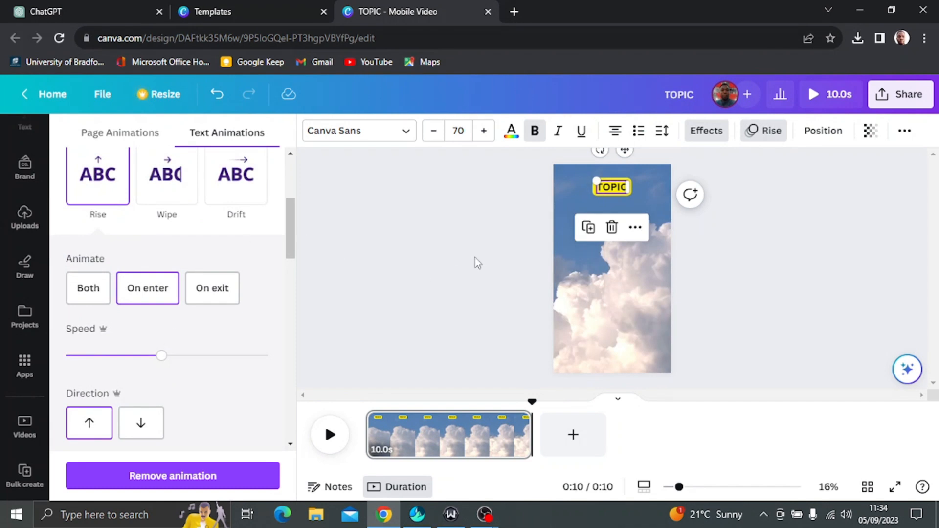
{"action": "left_click", "coordinate": [408, 238]}
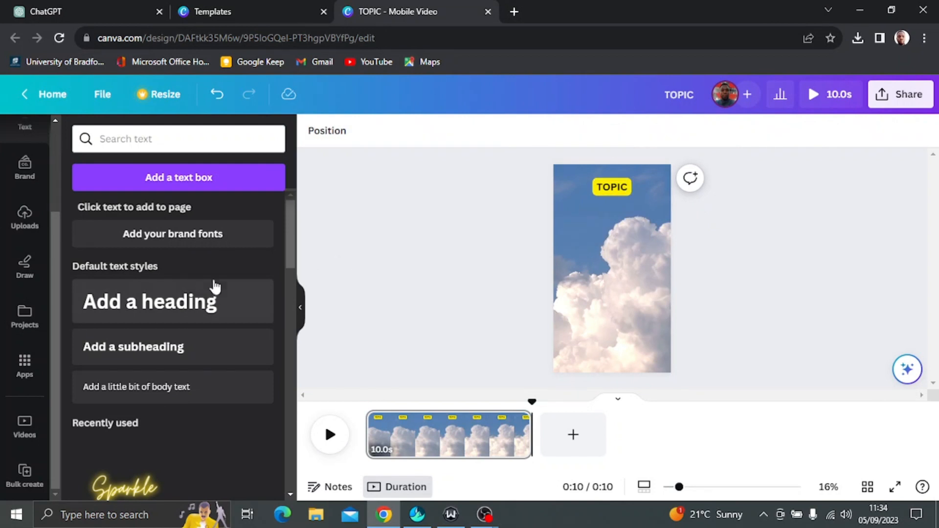
- Add a heading reading "Part" and apply the Background text effect to it
{"action": "left_click", "coordinate": [184, 304]}
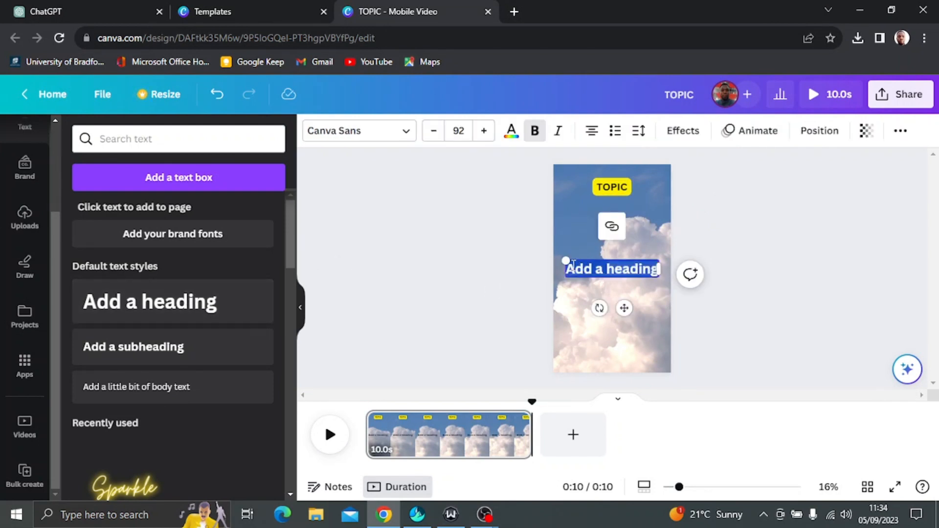
{"action": "type", "text": "Part"}
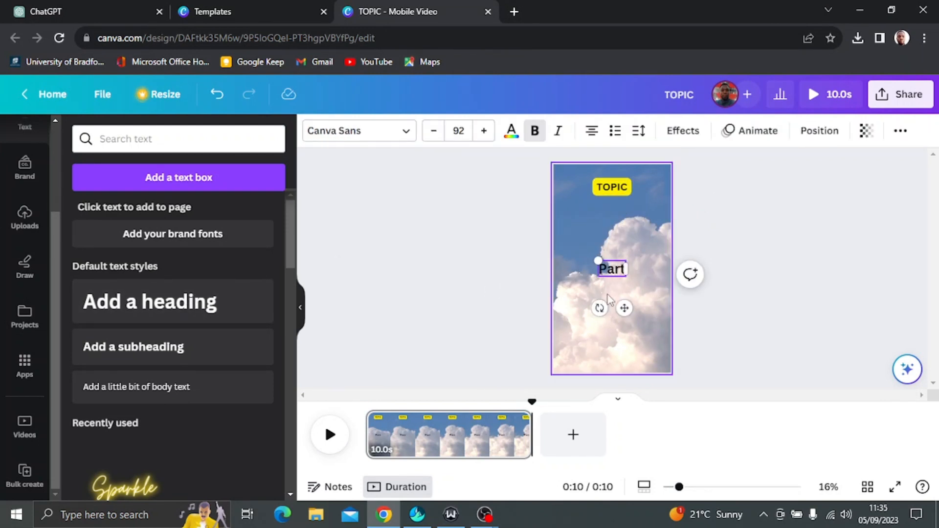
{"action": "left_click", "coordinate": [698, 138]}
{"action": "scroll", "coordinate": [103, 480], "scroll_direction": "down", "scroll_amount": 5}
{"action": "left_click", "coordinate": [99, 355]}
{"action": "scroll", "coordinate": [189, 494], "scroll_direction": "down", "scroll_amount": 3}
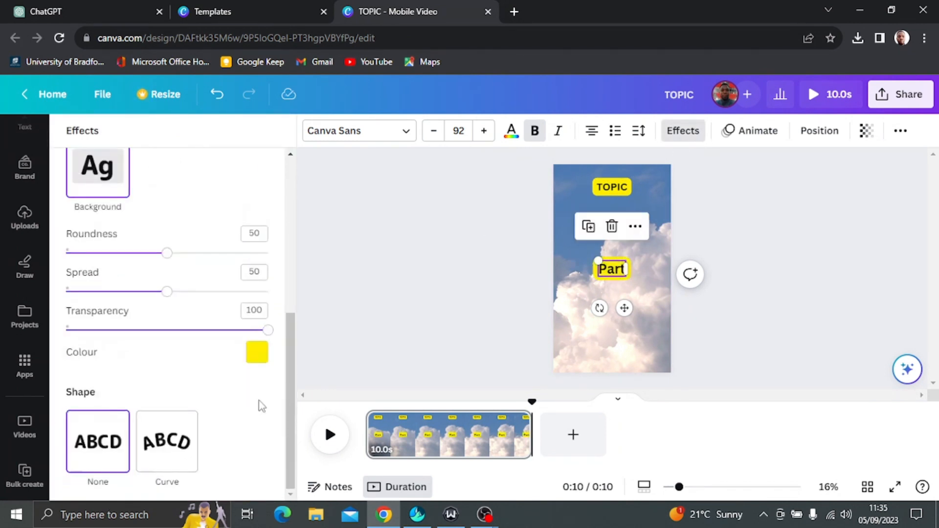
- Set the background effect colour of the Part heading to green #00FF4F
{"action": "left_click", "coordinate": [256, 353]}
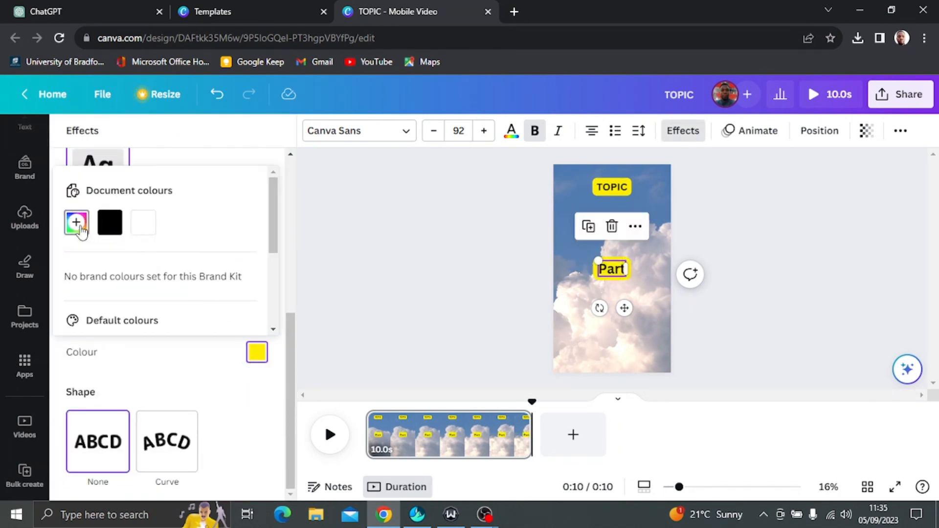
{"action": "left_click", "coordinate": [76, 223]}
{"action": "left_click", "coordinate": [151, 340]}
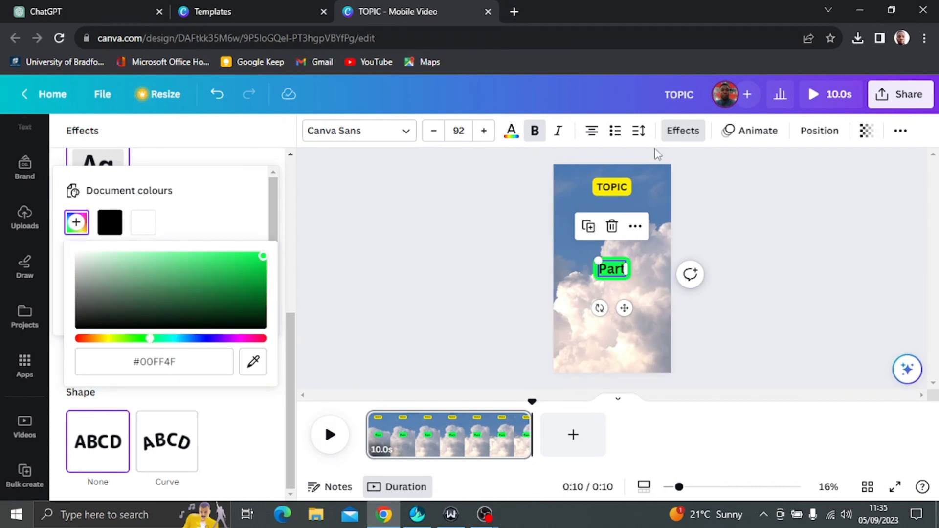
- Apply the Wipe text animation on enter to the Part heading and move it up just beneath the TOPIC heading
{"action": "left_click", "coordinate": [739, 131]}
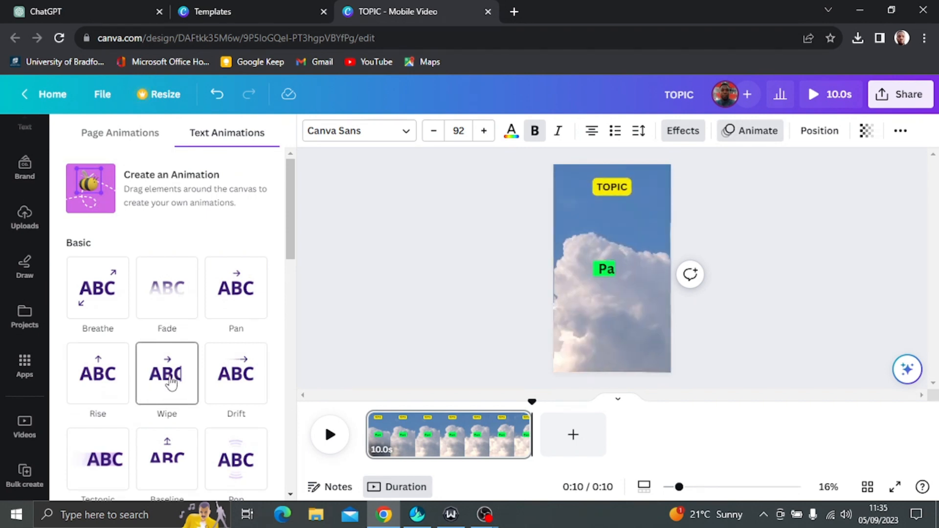
{"action": "left_click", "coordinate": [156, 391]}
{"action": "left_click_drag", "start_coordinate": [623, 307], "coordinate": [621, 264]}
- Set the font size of the Part heading to 50
{"action": "left_click", "coordinate": [458, 131]}
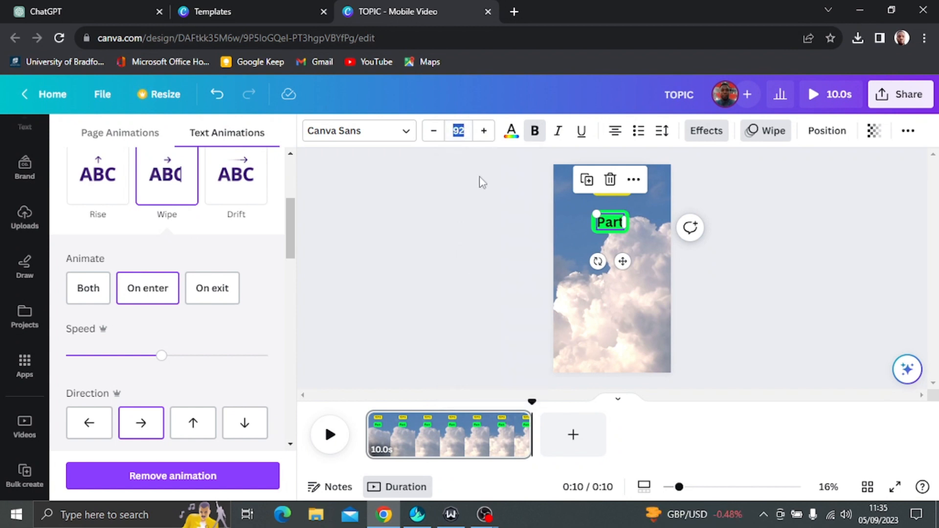
{"action": "double_click", "coordinate": [460, 129]}
{"action": "type", "text": "50"}
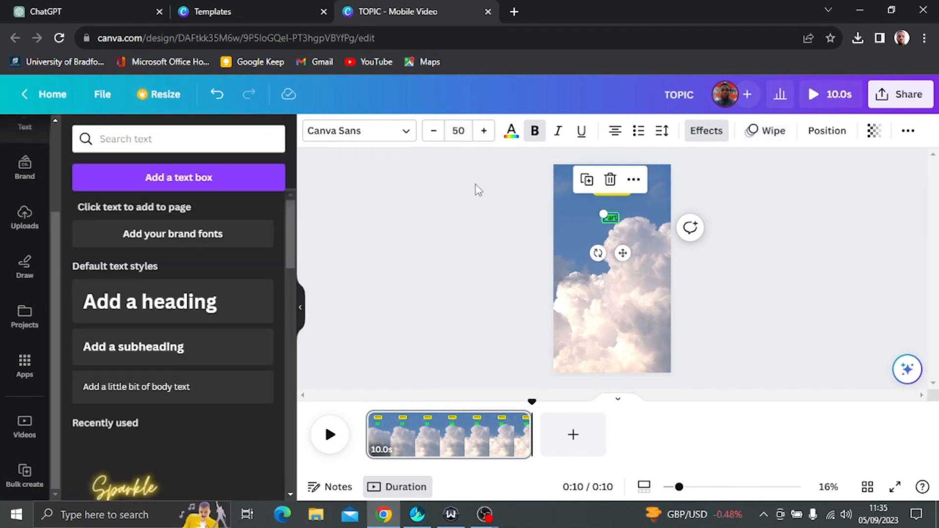
{"action": "left_click", "coordinate": [478, 189]}
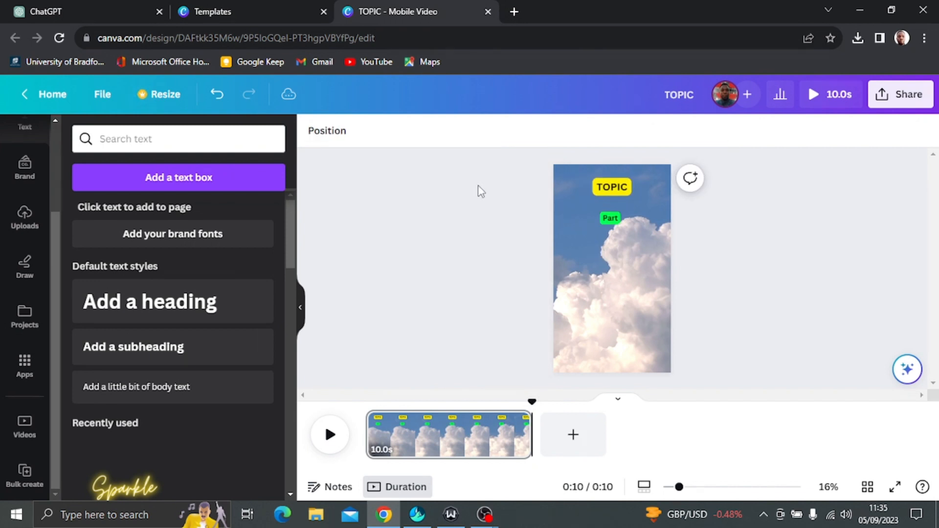
- Duplicate the green Part label and place the copy directly below the original
{"action": "left_click", "coordinate": [611, 218]}
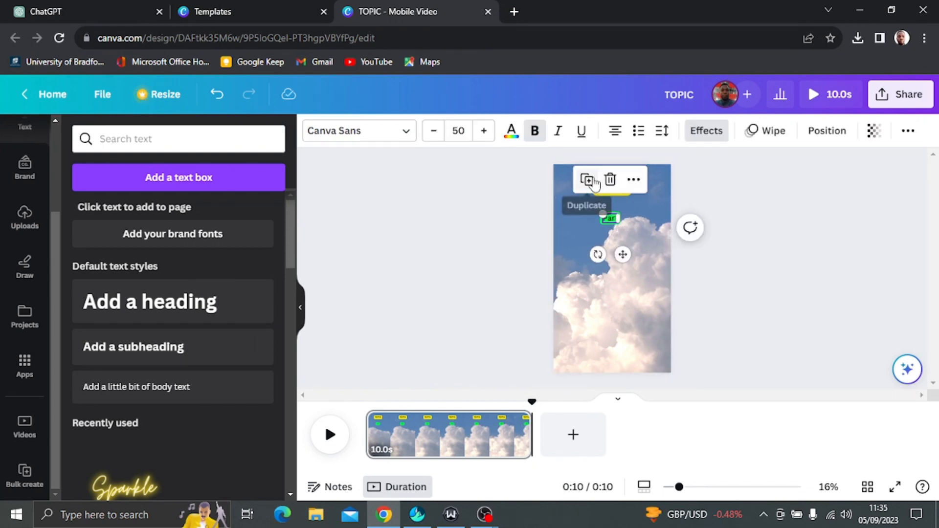
{"action": "left_click", "coordinate": [593, 183]}
{"action": "left_click_drag", "start_coordinate": [621, 244], "coordinate": [618, 260]}
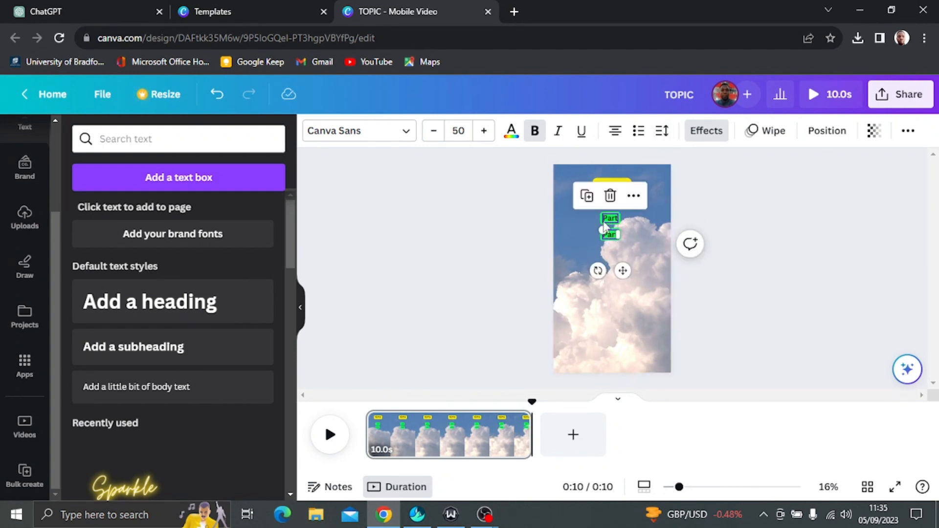
{"action": "left_click", "coordinate": [449, 216]}
- Change the lower green label's text to "Part 2" and the upper one's to "Part 1"
{"action": "double_click", "coordinate": [610, 235]}
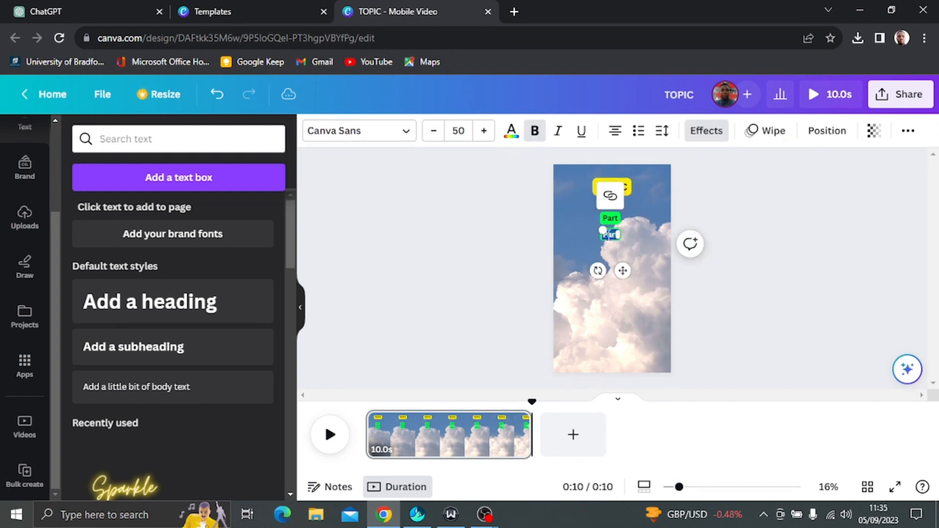
{"action": "type", "text": "Po"}
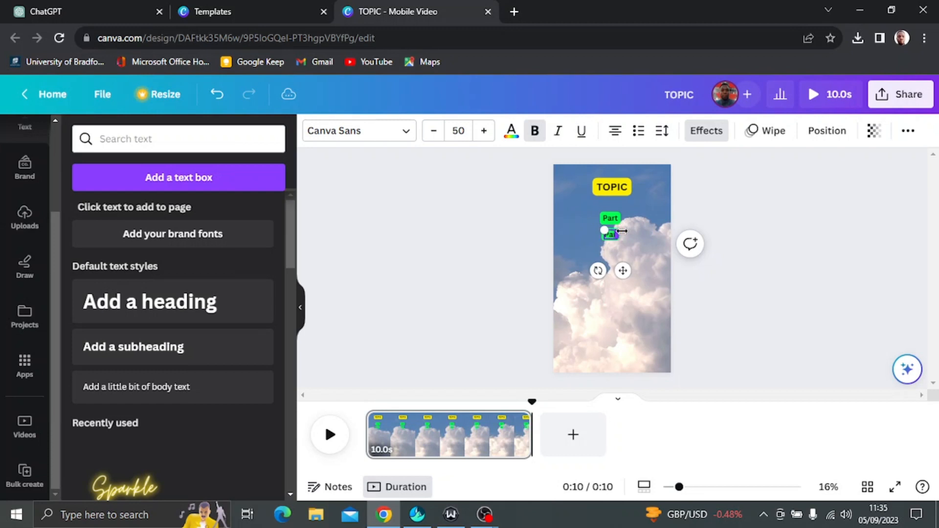
{"action": "type", "text": " 2"}
{"action": "double_click", "coordinate": [610, 218]}
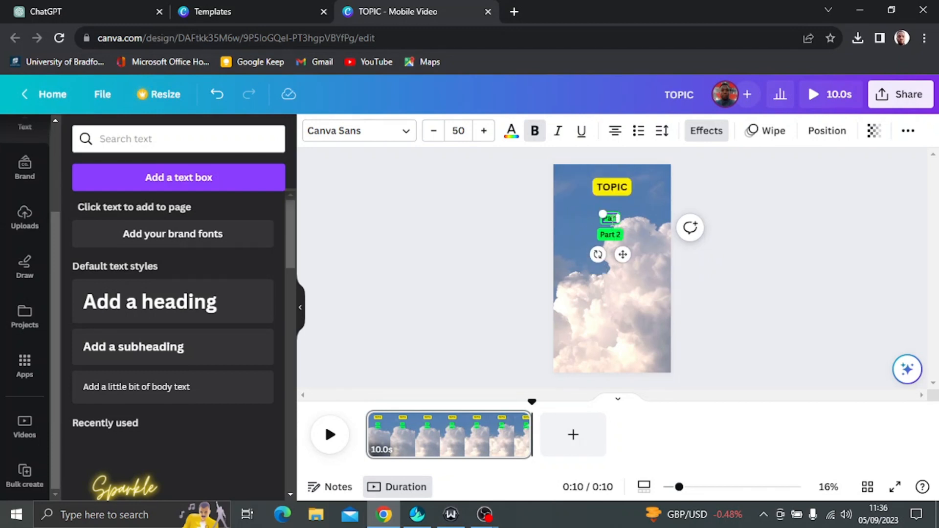
{"action": "type", "text": "Part 1"}
{"action": "left_click", "coordinate": [711, 277]}
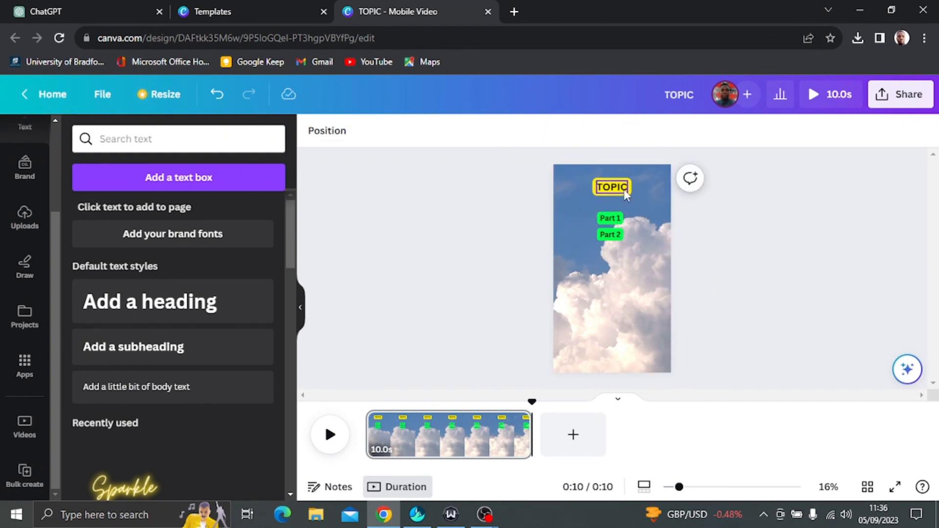
- Show the timing of the Part 1 label and shorten it to end at about 5 seconds
{"action": "left_click", "coordinate": [617, 219]}
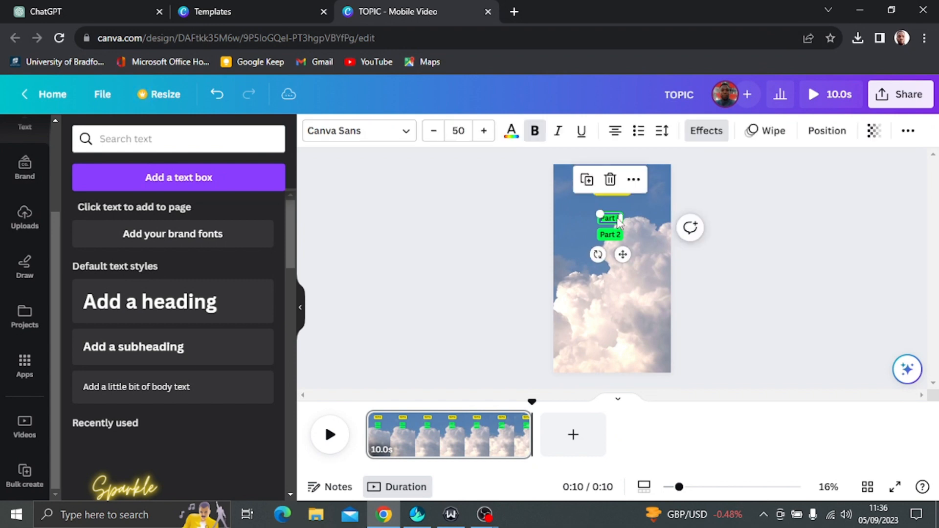
{"action": "left_click", "coordinate": [634, 181]}
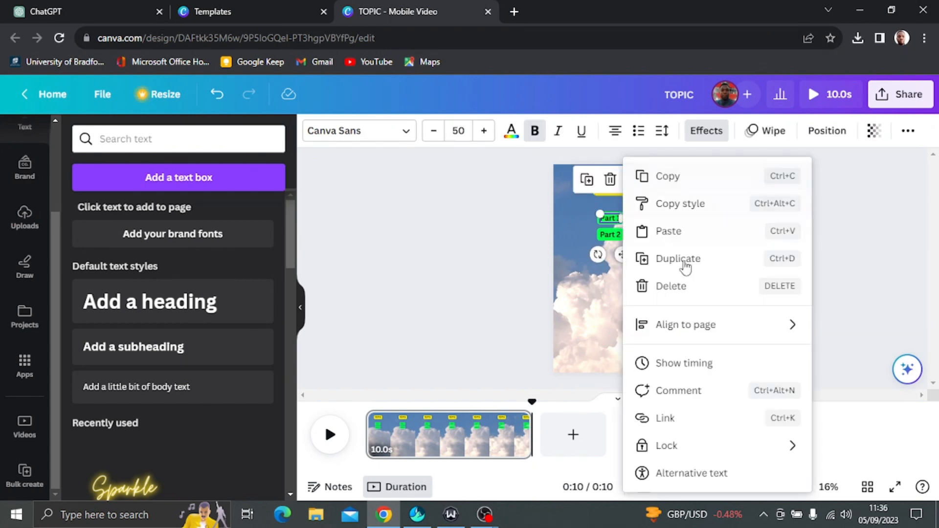
{"action": "left_click", "coordinate": [702, 365]}
{"action": "left_click_drag", "start_coordinate": [527, 418], "coordinate": [445, 415]}
- Show the timing of the Part 2 label and make it start at about 5 seconds, running to the page's end
{"action": "left_click", "coordinate": [609, 232]}
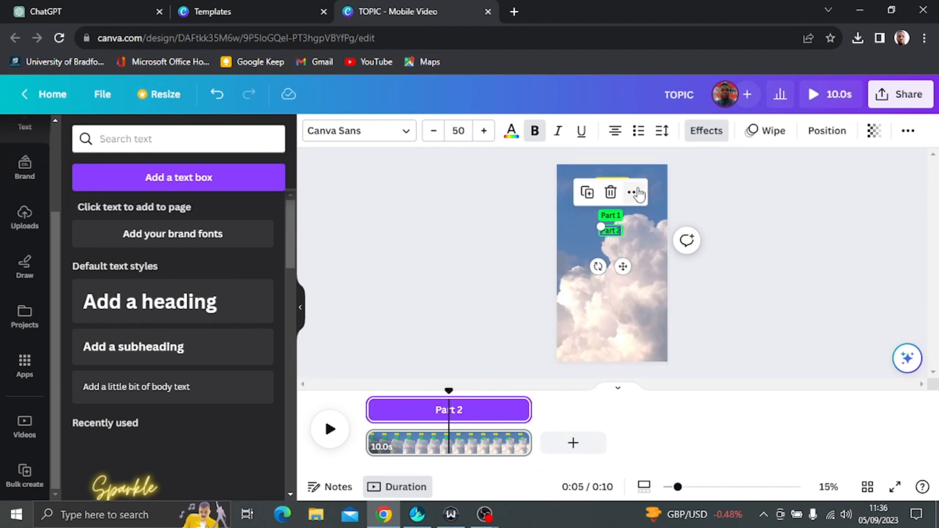
{"action": "left_click", "coordinate": [633, 192]}
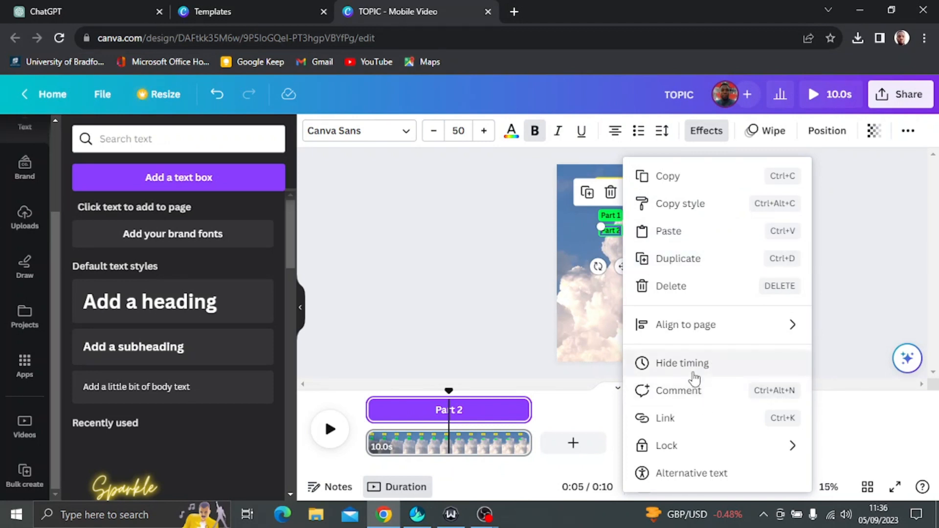
{"action": "mouse_move", "coordinate": [368, 410]}
{"action": "left_mouse_down"}
{"action": "mouse_move", "coordinate": [450, 410]}
{"action": "mouse_move", "coordinate": [424, 390]}
{"action": "mouse_move", "coordinate": [366, 391]}
{"action": "left_mouse_up"}
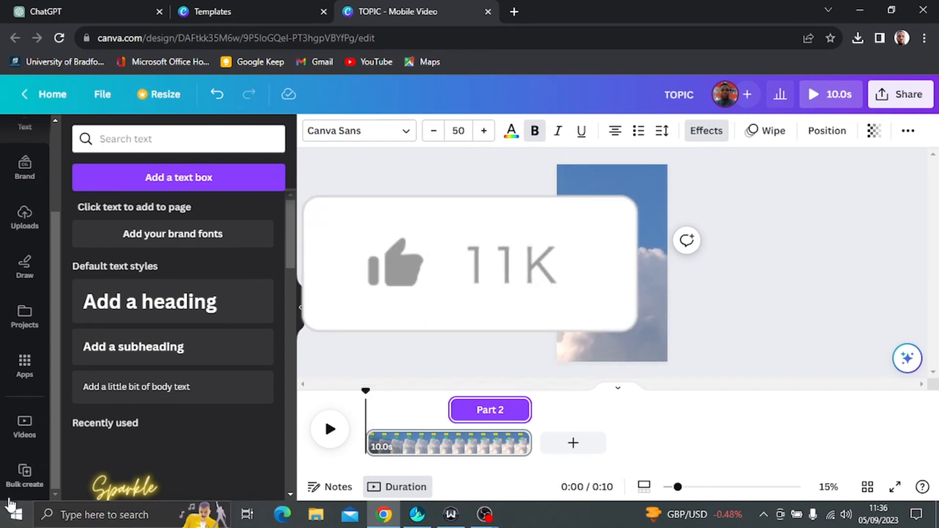
- Start a bulk create with manually entered data and paste the copied Topic, Part 1 and Part 2 table over the sample data
{"action": "left_click", "coordinate": [17, 477]}
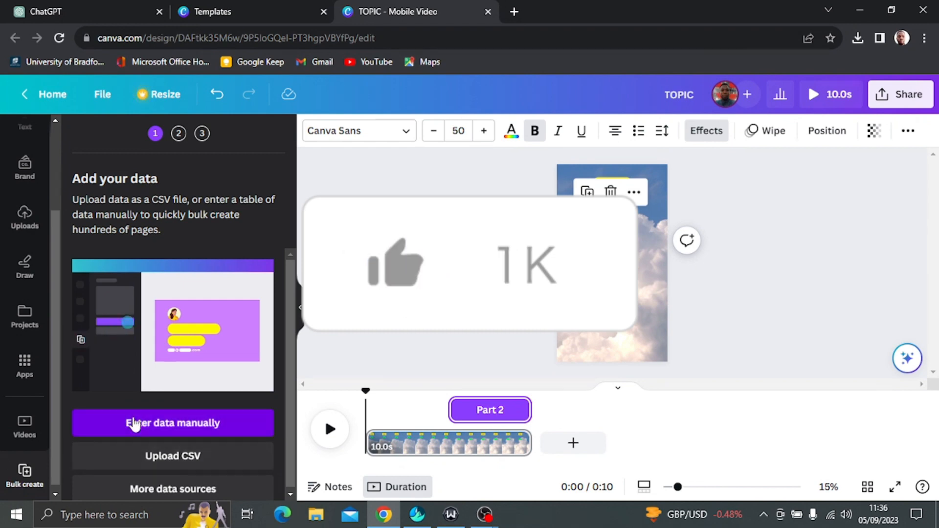
{"action": "left_click", "coordinate": [132, 423]}
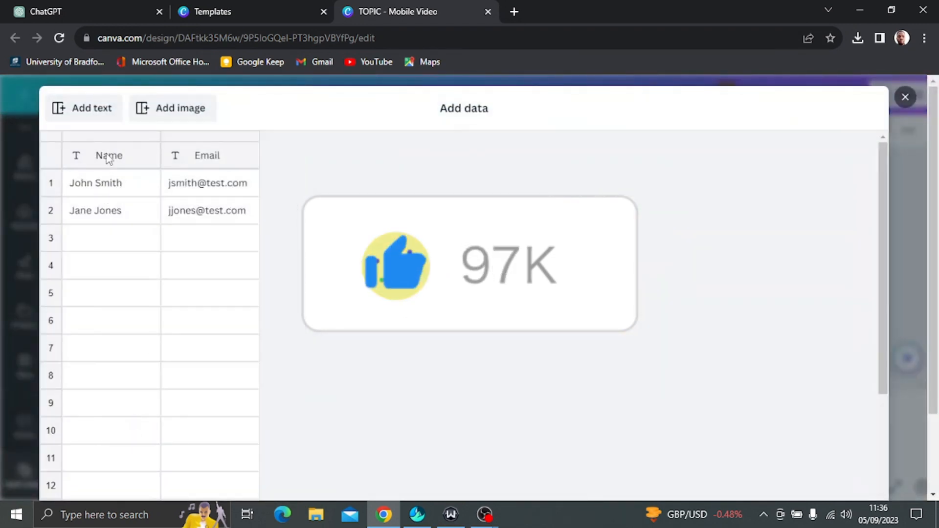
{"action": "left_click", "coordinate": [108, 159]}
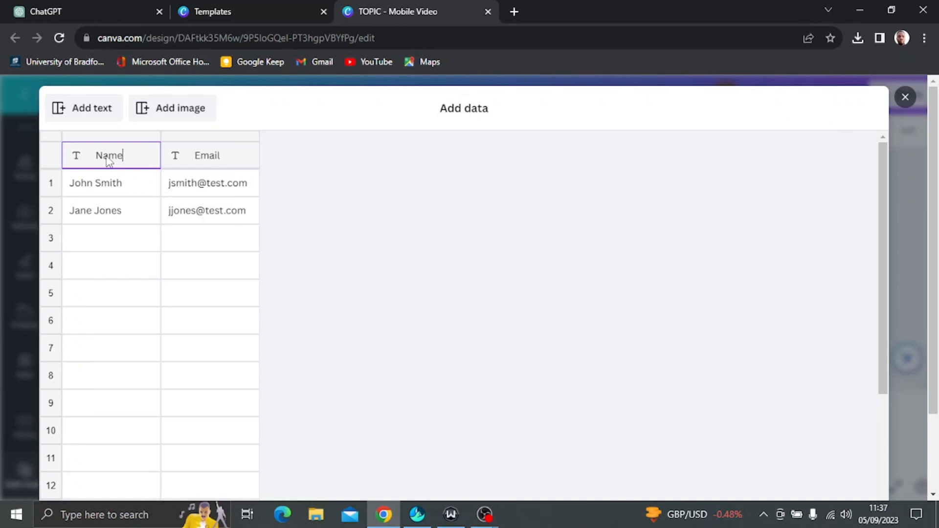
{"action": "key", "text": "ctrl+v"}
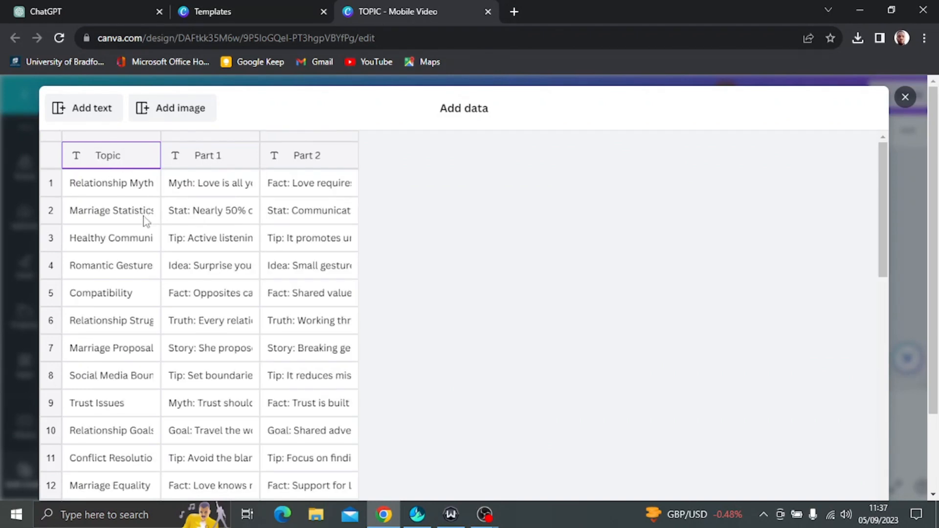
{"action": "scroll", "coordinate": [245, 266], "scroll_direction": "down", "scroll_amount": 15}
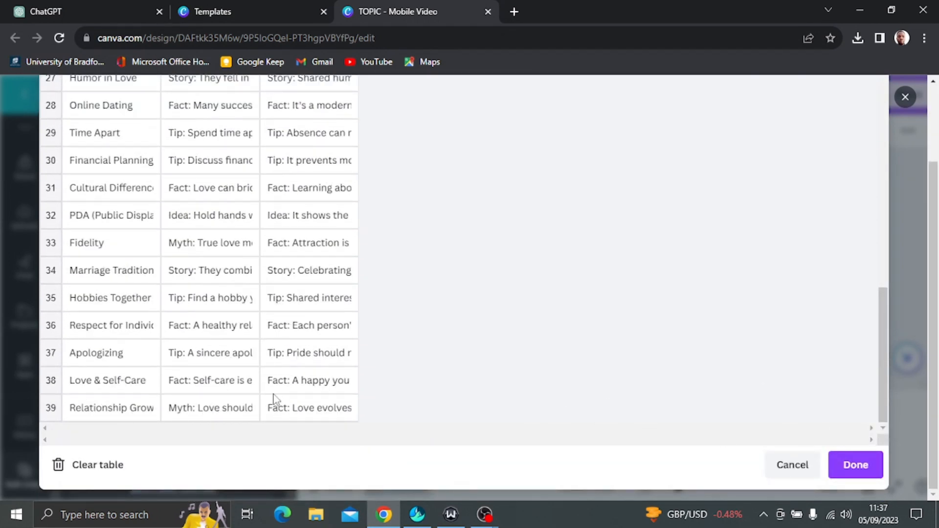
{"action": "left_click", "coordinate": [850, 465]}
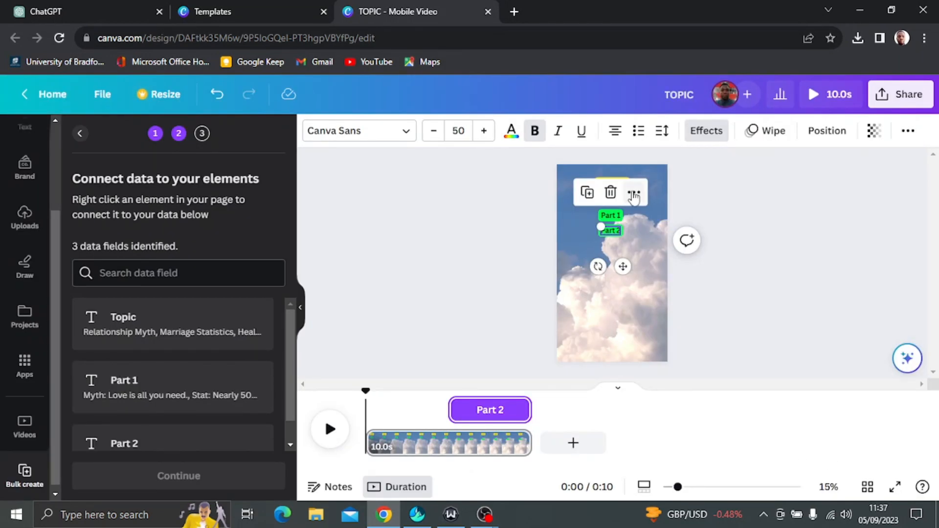
- Connect the TOPIC heading to the Topic data field
{"action": "left_click", "coordinate": [730, 272]}
{"action": "left_click", "coordinate": [624, 191]}
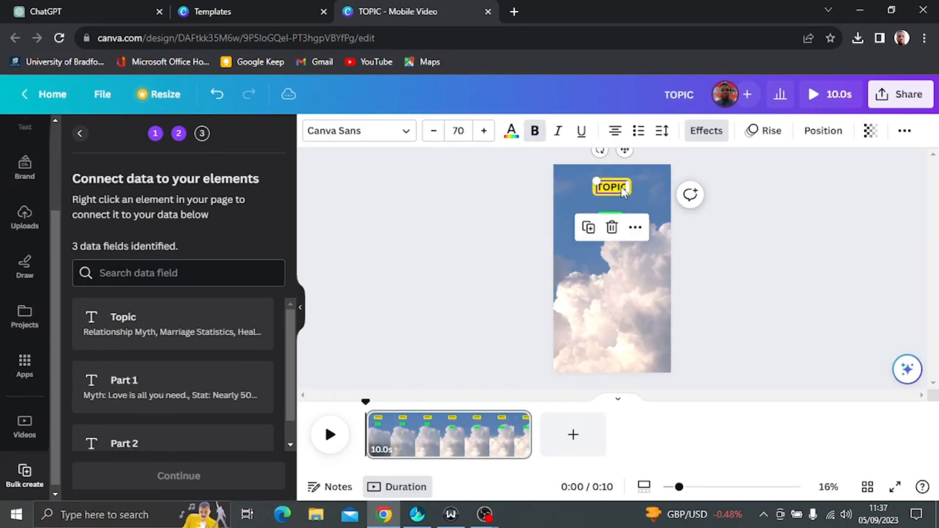
{"action": "left_click", "coordinate": [634, 226]}
{"action": "left_click", "coordinate": [710, 367]}
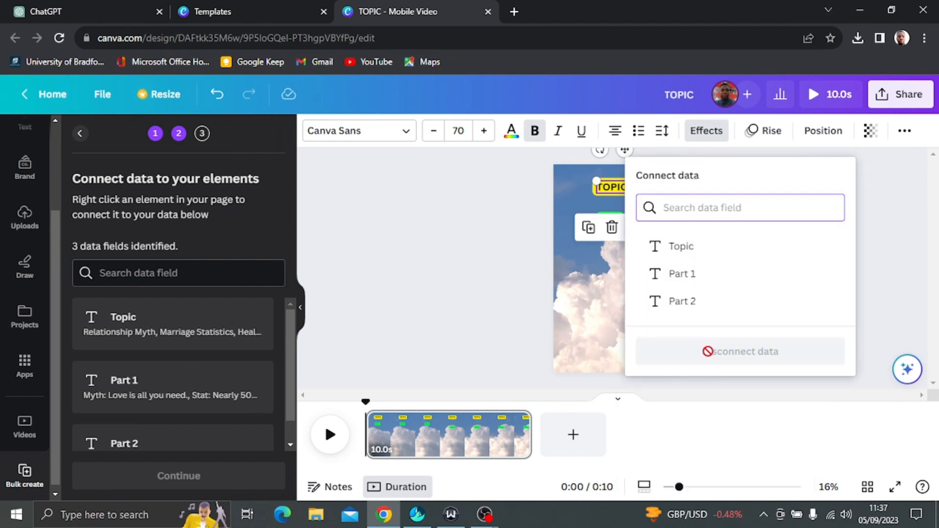
{"action": "left_click", "coordinate": [681, 247]}
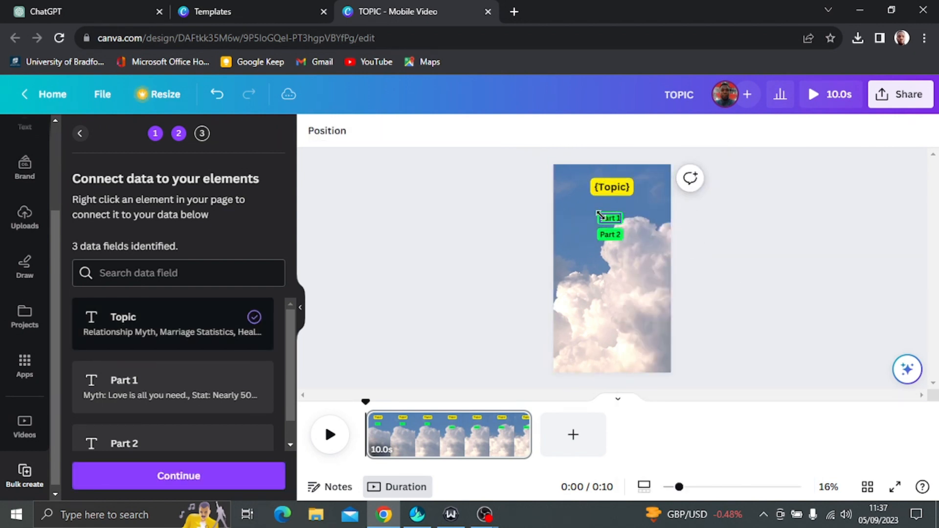
- Connect the Part 1 label to the Part 1 data field
{"action": "left_click", "coordinate": [609, 218]}
{"action": "left_click", "coordinate": [634, 179]}
{"action": "left_click", "coordinate": [695, 364]}
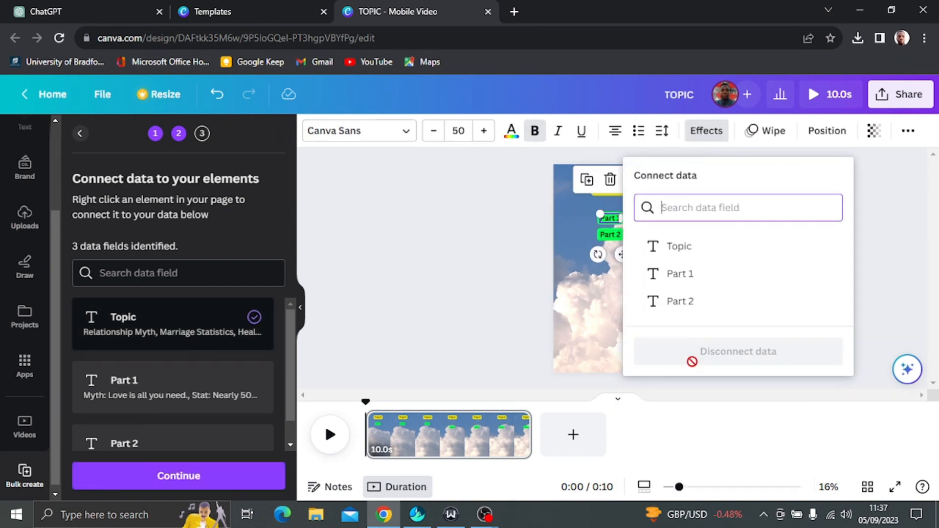
{"action": "left_click", "coordinate": [656, 275]}
- Connect the Part 2 label to the Part 2 data field
{"action": "left_click", "coordinate": [608, 236]}
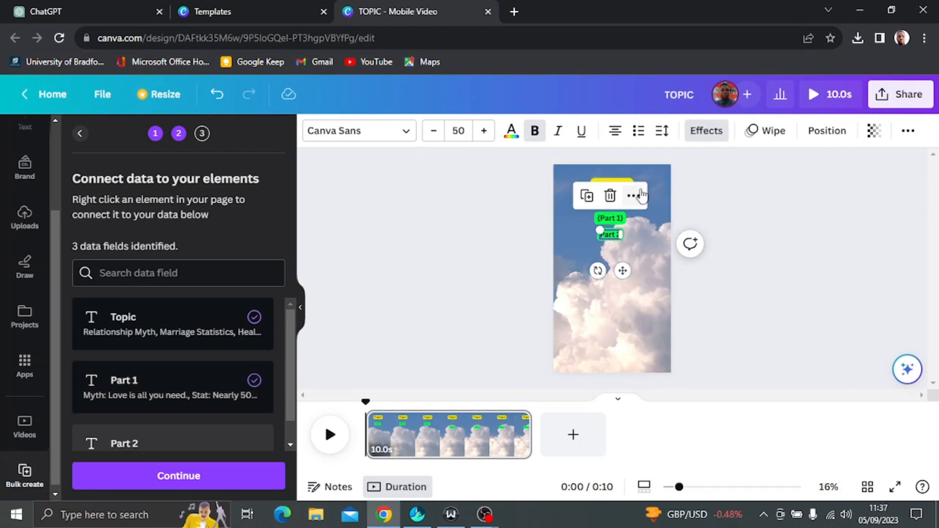
{"action": "left_click", "coordinate": [633, 195]}
{"action": "left_click", "coordinate": [711, 364]}
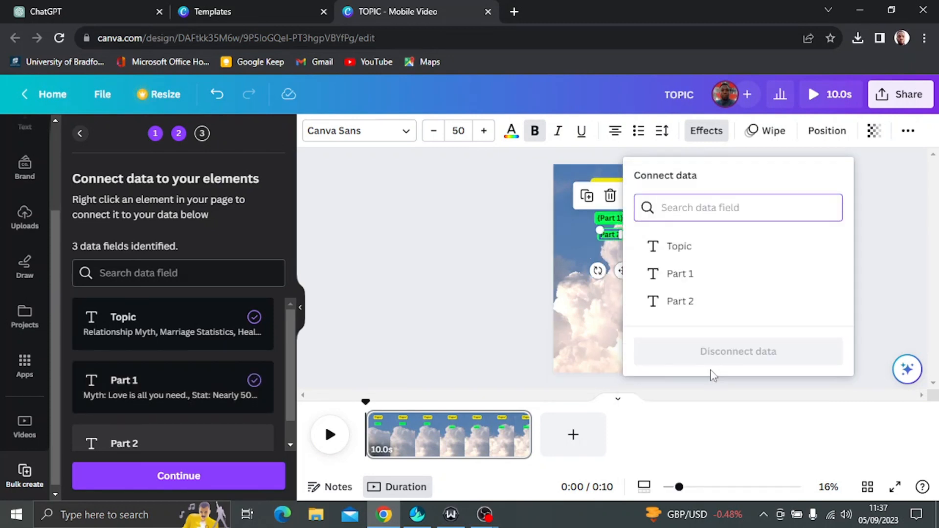
{"action": "left_click", "coordinate": [675, 303]}
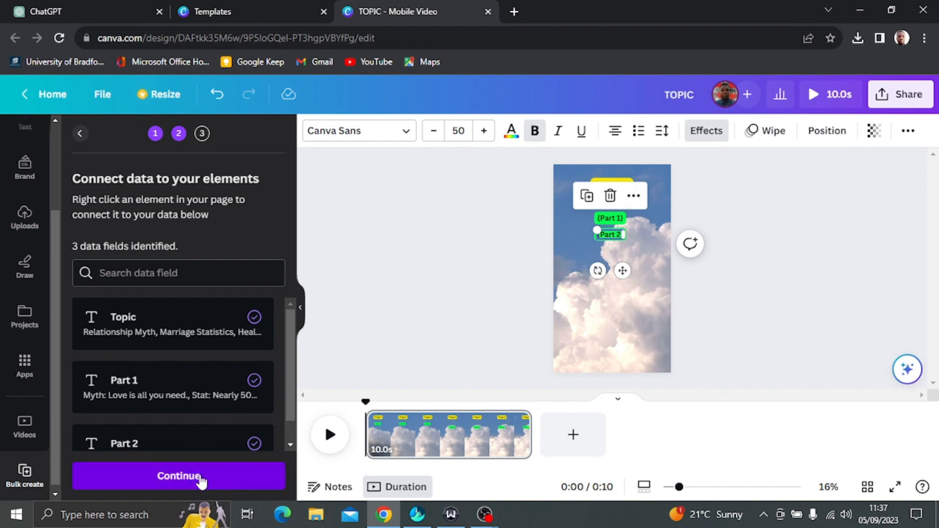
- Continue with the connected template and generate pages from all data rows
{"action": "left_click", "coordinate": [341, 287]}
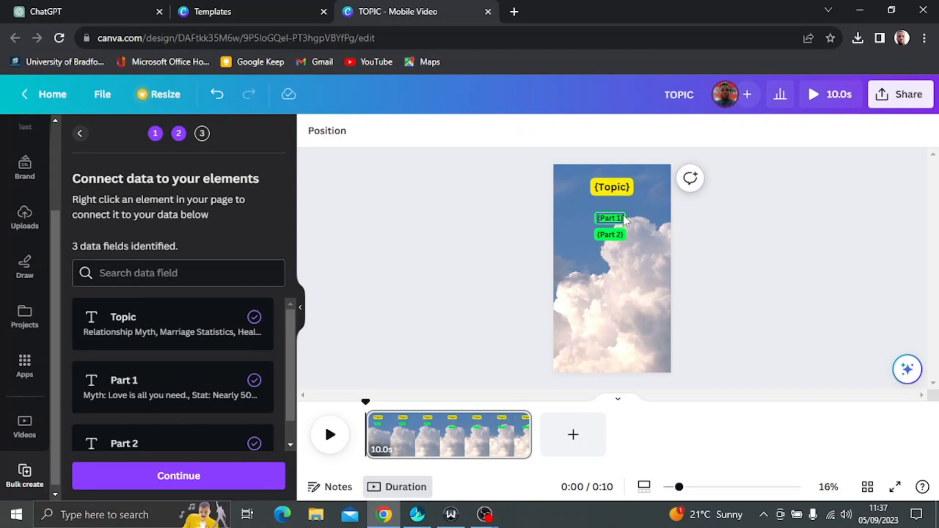
{"action": "left_click", "coordinate": [225, 475]}
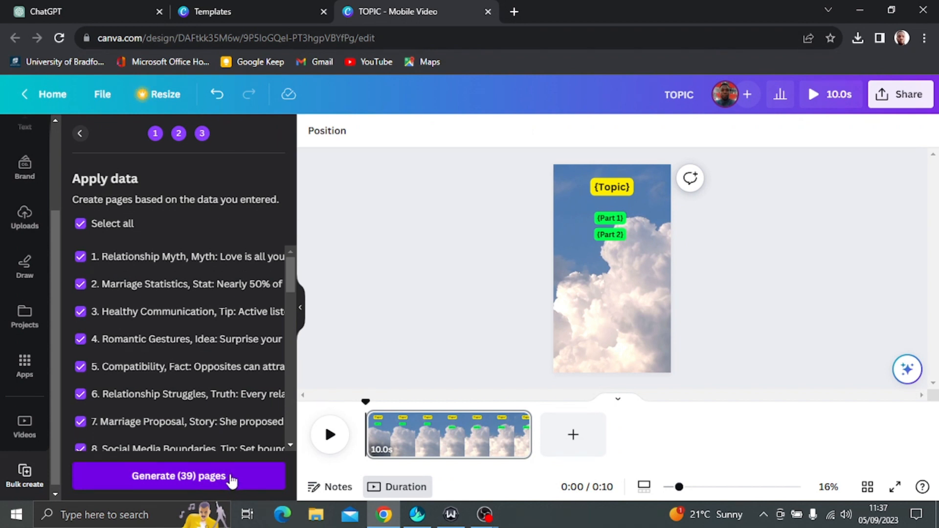
{"action": "left_click", "coordinate": [231, 478]}
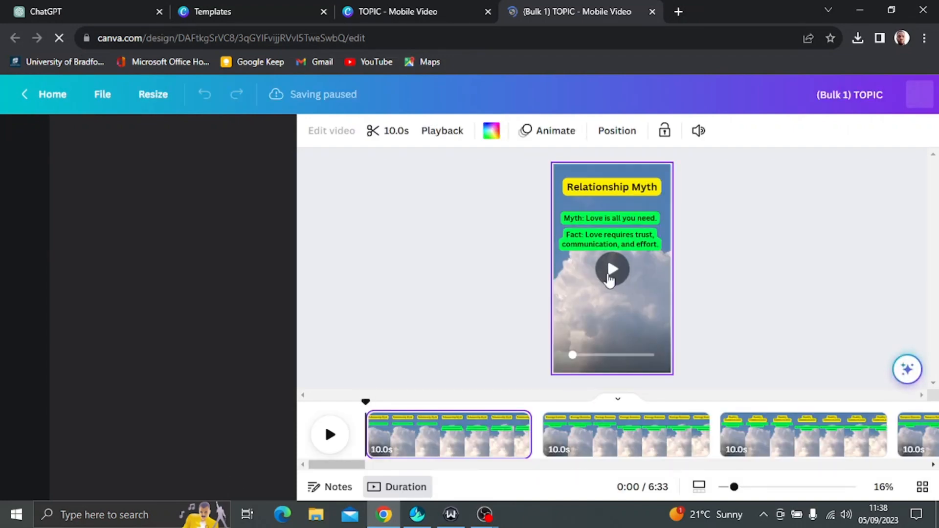
- Play the generated bulk design to check the first few pages, then return to the Relationship Myth page
{"action": "left_click", "coordinate": [328, 440]}
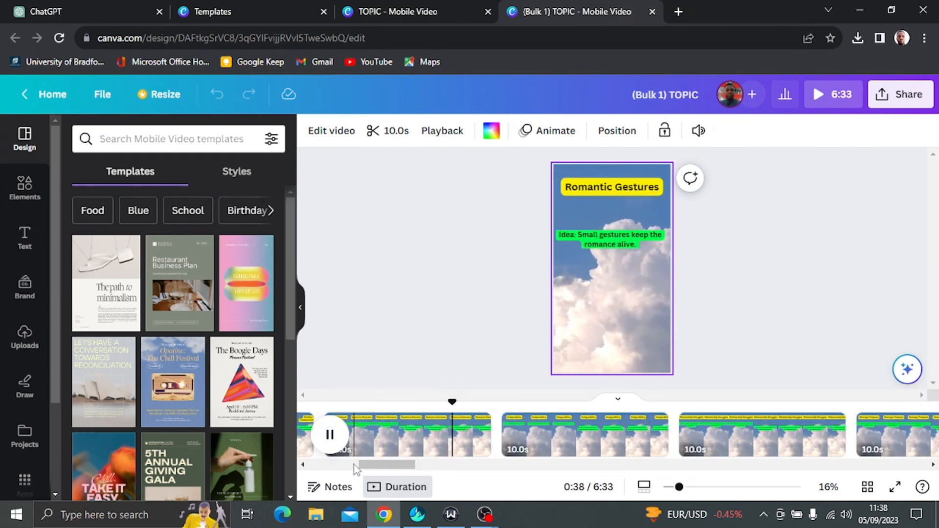
{"action": "left_click", "coordinate": [328, 434]}
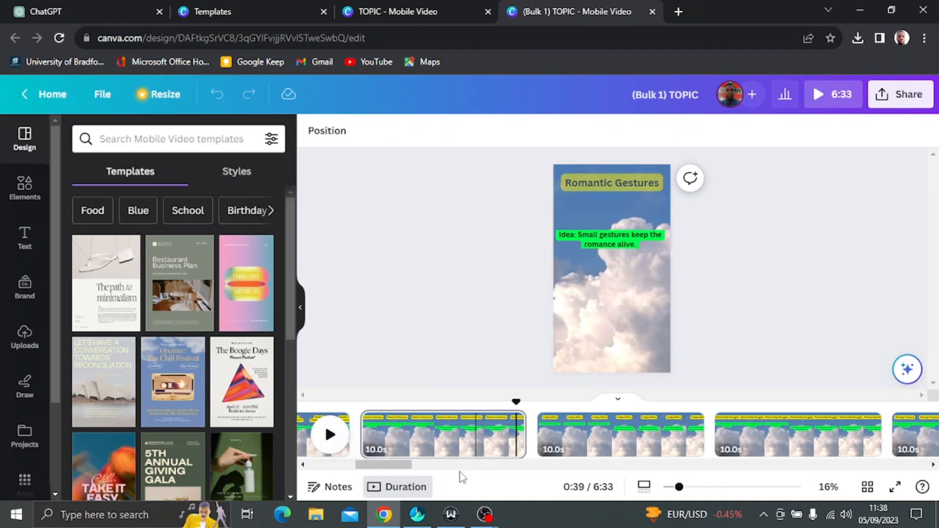
{"action": "left_click", "coordinate": [329, 467]}
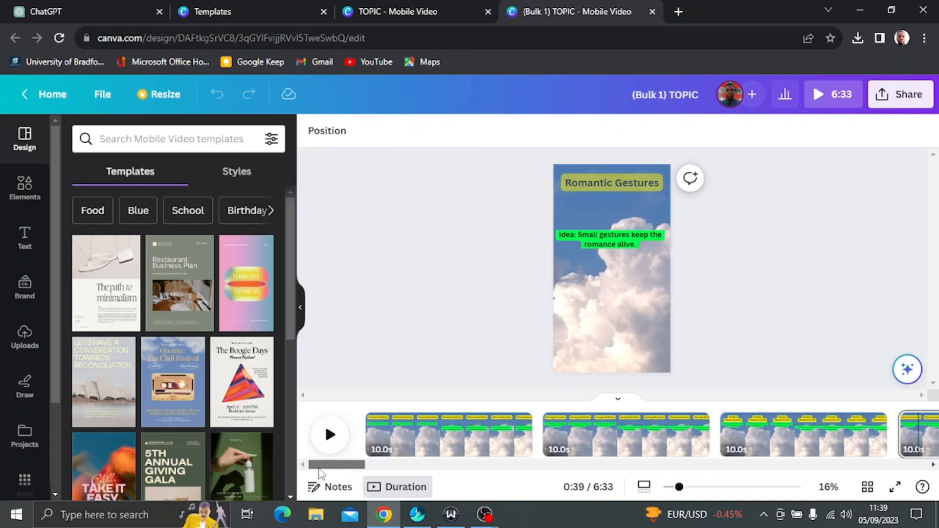
{"action": "left_click", "coordinate": [430, 446]}
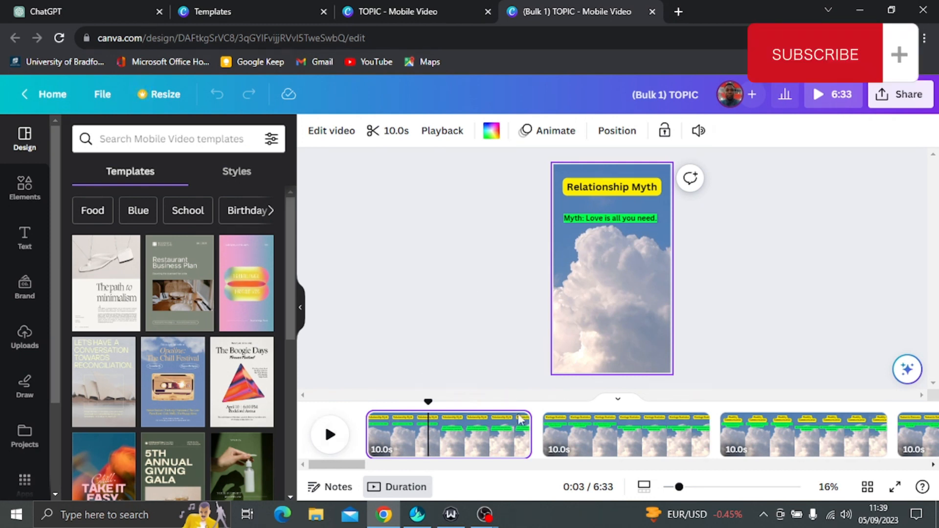
- Add the 15-second teal sky video from the Sky video collection to the Marriage Statistics page
{"action": "left_click", "coordinate": [587, 435]}
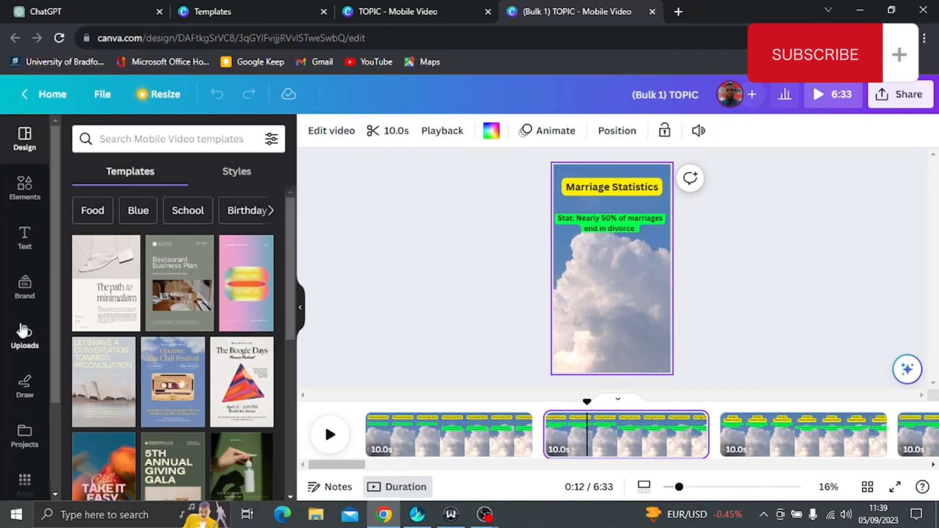
{"action": "scroll", "coordinate": [24, 431], "scroll_direction": "down", "scroll_amount": 2}
{"action": "left_click", "coordinate": [20, 436]}
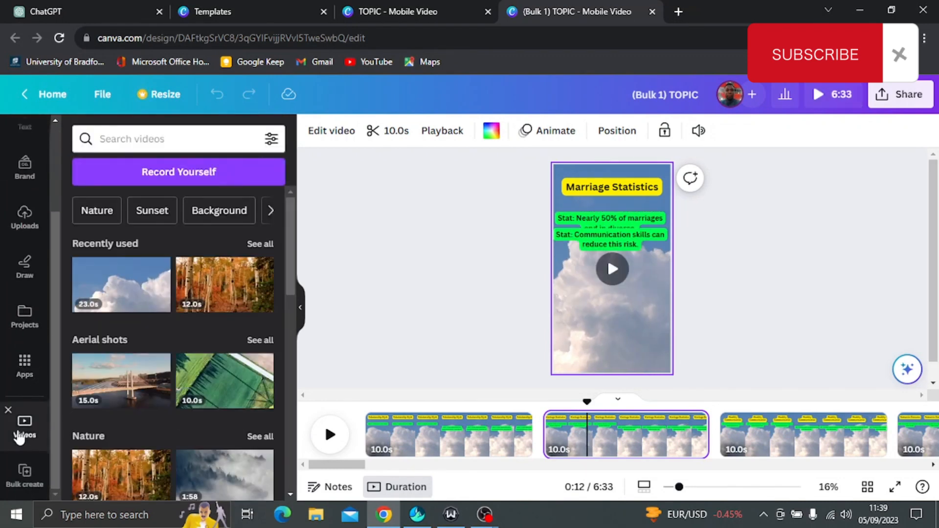
{"action": "scroll", "coordinate": [157, 357], "scroll_direction": "down", "scroll_amount": 8}
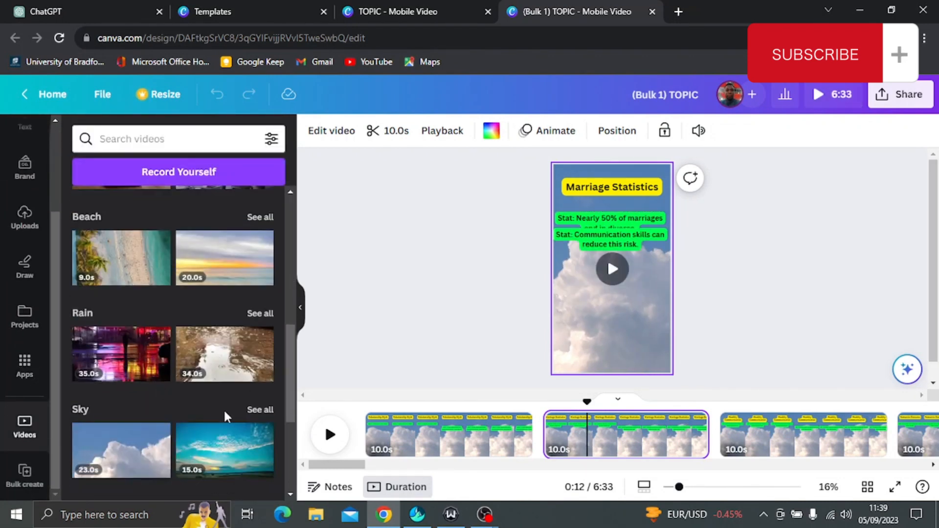
{"action": "left_click", "coordinate": [252, 409]}
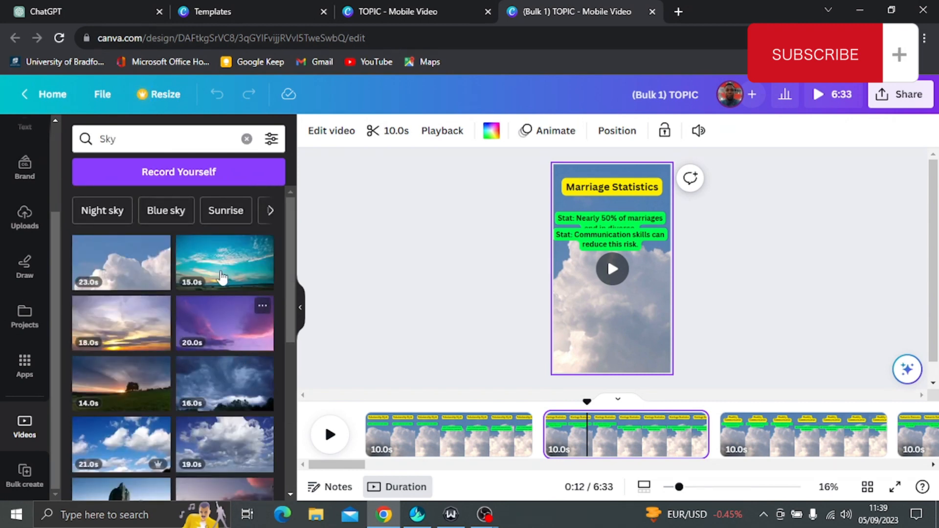
{"action": "left_click", "coordinate": [217, 269]}
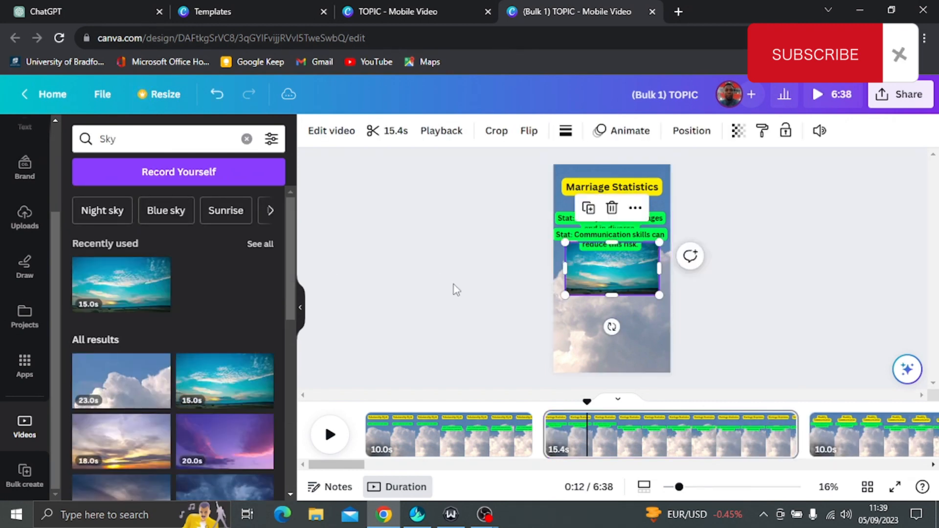
- Make the teal sky video the Marriage Statistics page's background and shorten the page to 10.0 seconds
{"action": "right_click", "coordinate": [621, 269]}
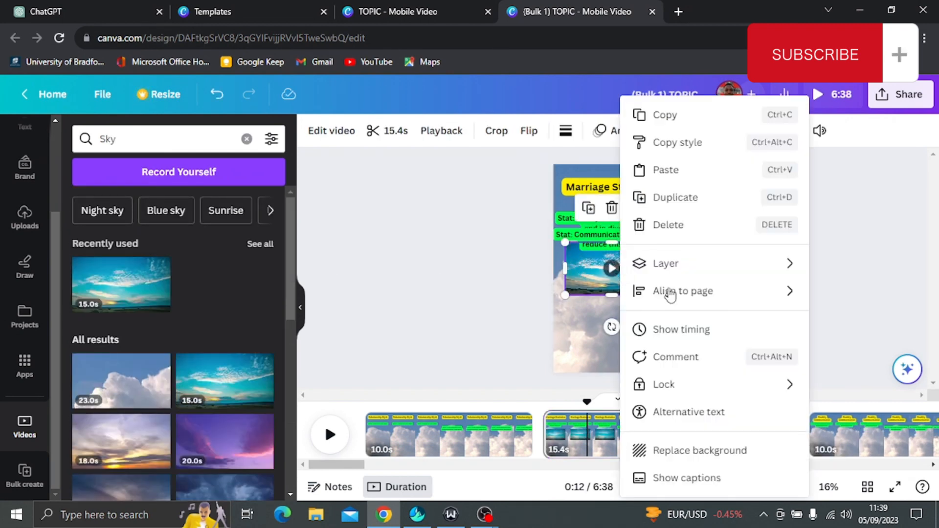
{"action": "left_click", "coordinate": [698, 453]}
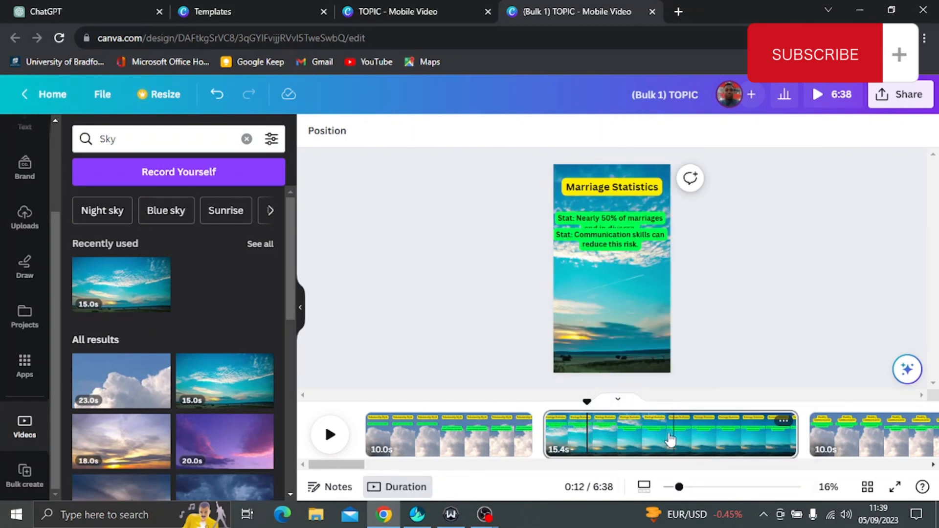
{"action": "left_click_drag", "start_coordinate": [766, 434], "coordinate": [698, 438]}
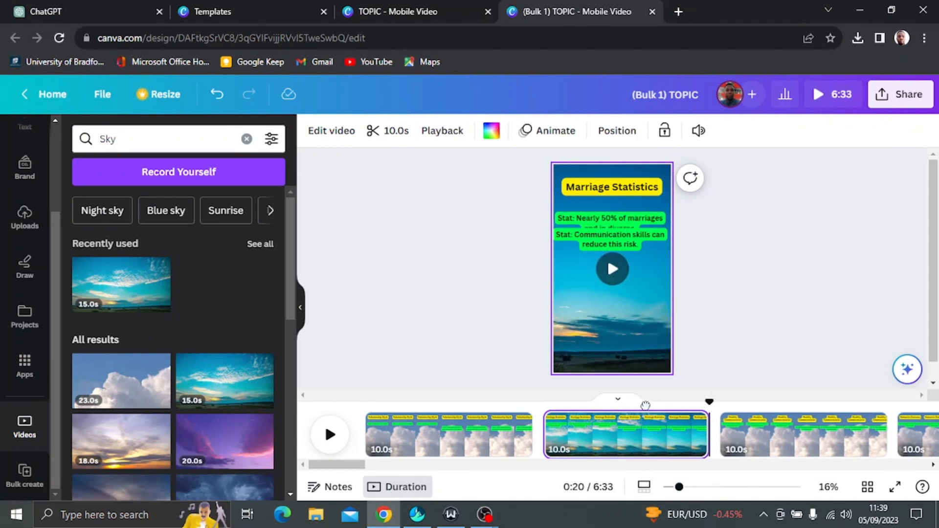
- Play the start of the Marriage Statistics page to check its new background, and dismiss the transition tip
{"action": "left_click", "coordinate": [554, 433]}
{"action": "left_click", "coordinate": [331, 434]}
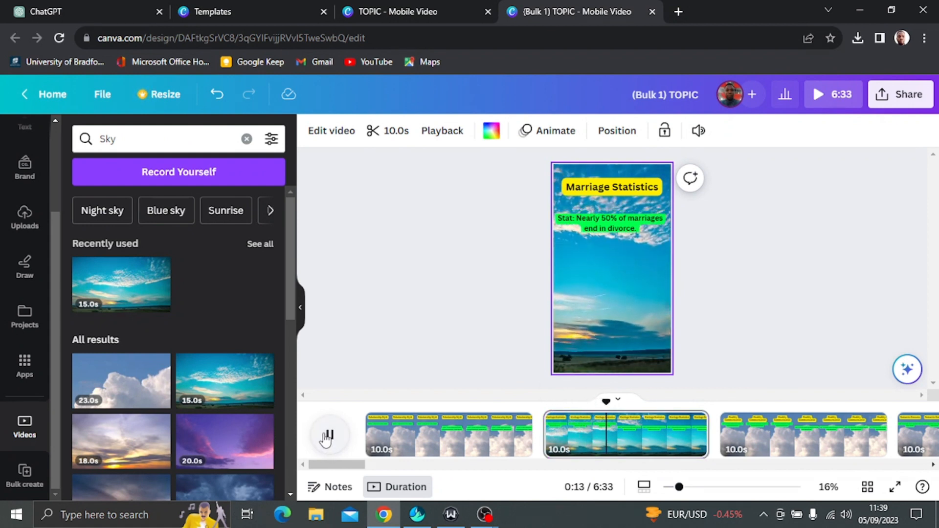
{"action": "left_click", "coordinate": [329, 436]}
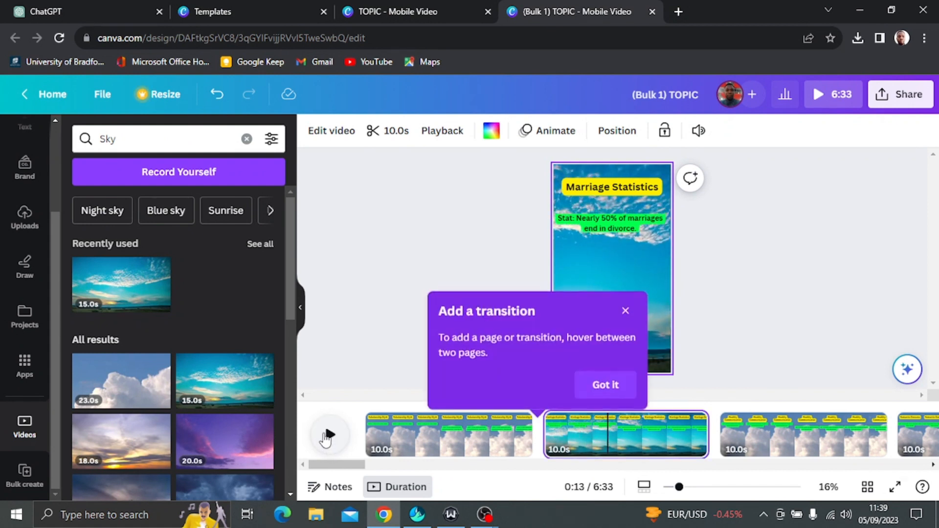
{"action": "left_click", "coordinate": [626, 311]}
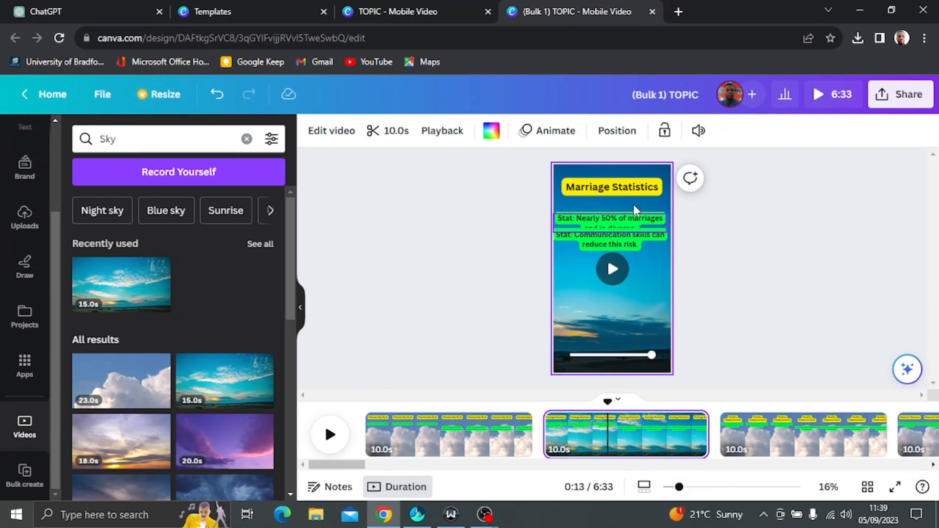
- Shrink the Marriage Statistics heading and move both stat texts lower on the page, with a gap between them
{"action": "left_click", "coordinate": [650, 193]}
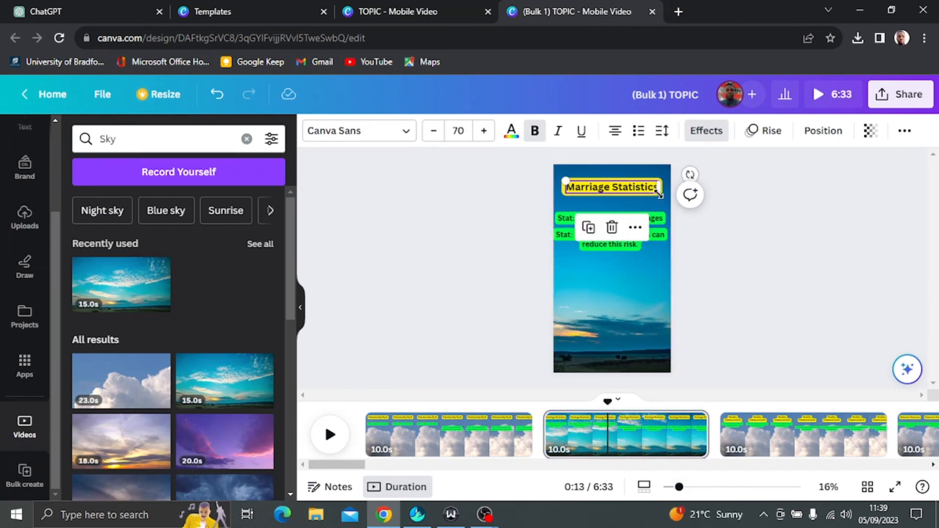
{"action": "left_click_drag", "start_coordinate": [662, 187], "coordinate": [626, 182]}
{"action": "left_click", "coordinate": [623, 241]}
{"action": "left_click_drag", "start_coordinate": [623, 240], "coordinate": [623, 268]}
{"action": "left_click_drag", "start_coordinate": [663, 224], "coordinate": [663, 229]}
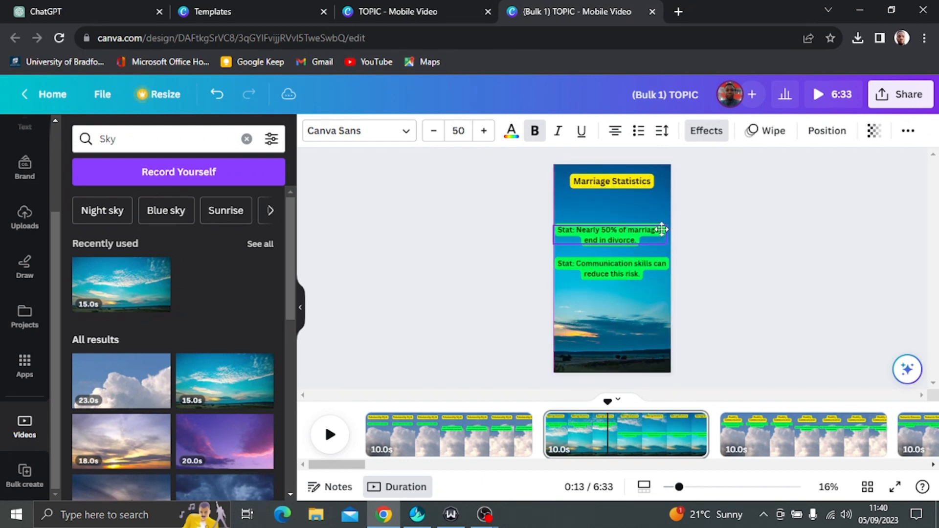
- Move the second stat text up onto the first one's position and replay the Marriage Statistics page from its start
{"action": "left_click", "coordinate": [649, 263], "text": "shift"}
{"action": "left_click_drag", "start_coordinate": [637, 247], "coordinate": [636, 228]}
{"action": "left_click_drag", "start_coordinate": [609, 402], "coordinate": [543, 402]}
{"action": "left_click", "coordinate": [330, 434]}
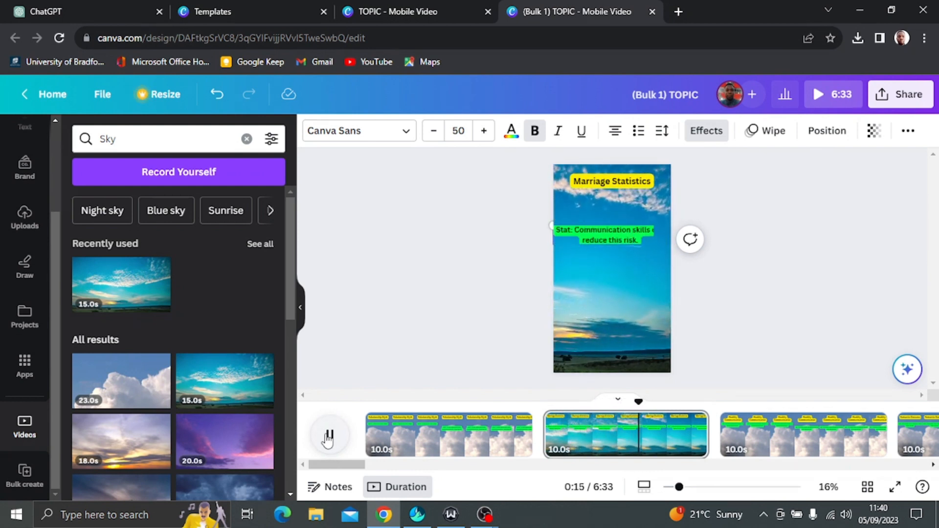
- Replace the Healthy Communication page's background with the 20-second purple sky video and shorten the page to 10.0 seconds
{"action": "left_click", "coordinate": [827, 444]}
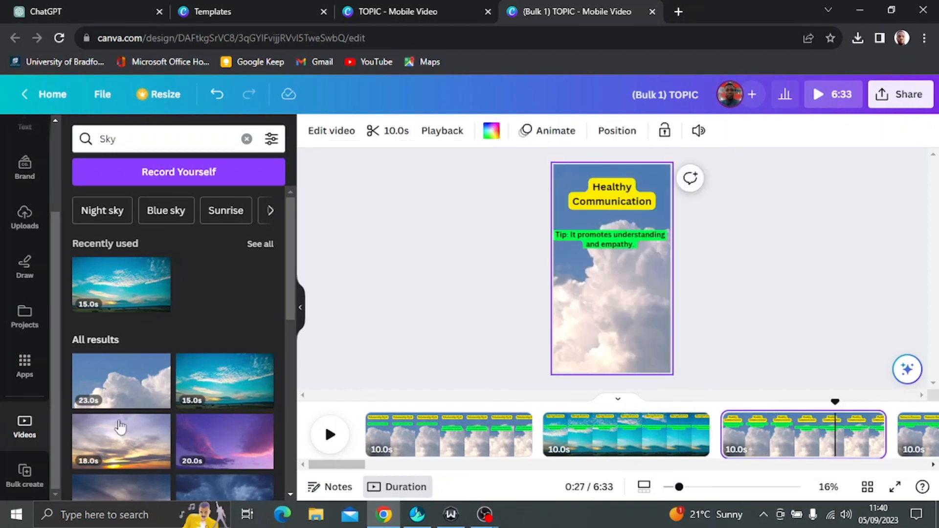
{"action": "scroll", "coordinate": [153, 428], "scroll_direction": "down", "scroll_amount": 3}
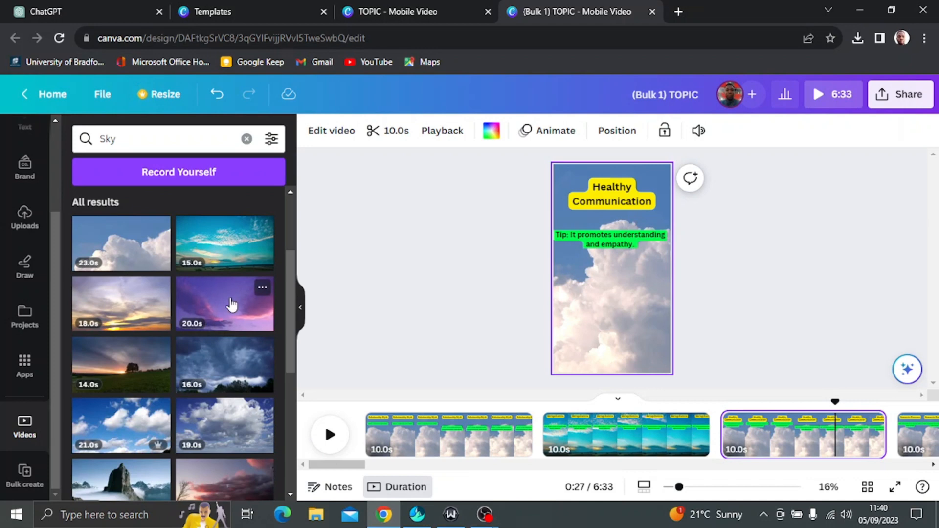
{"action": "left_click", "coordinate": [229, 305]}
{"action": "right_click", "coordinate": [619, 279]}
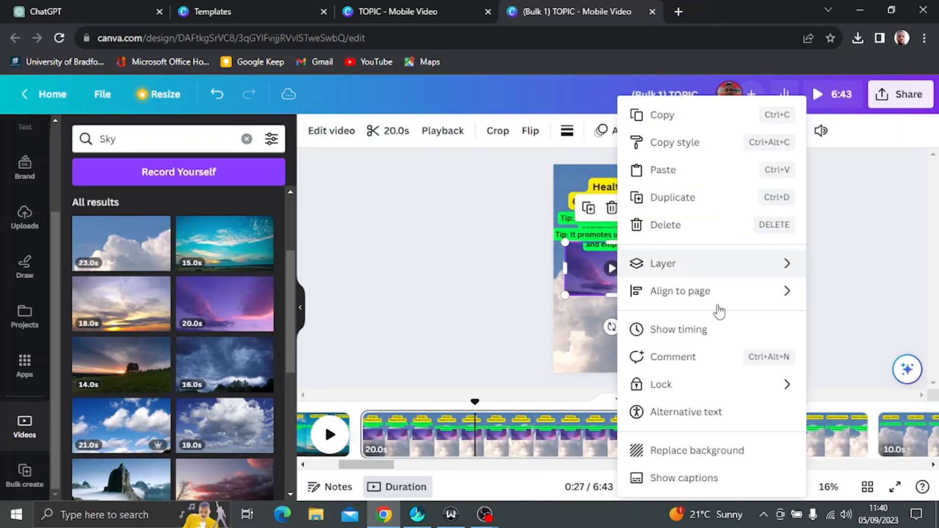
{"action": "left_click", "coordinate": [701, 455]}
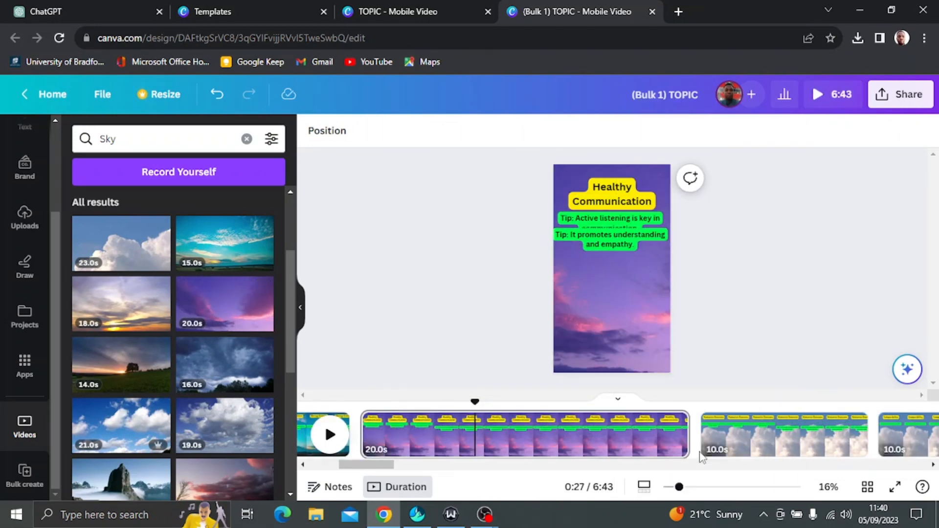
{"action": "left_click_drag", "start_coordinate": [685, 434], "coordinate": [520, 432]}
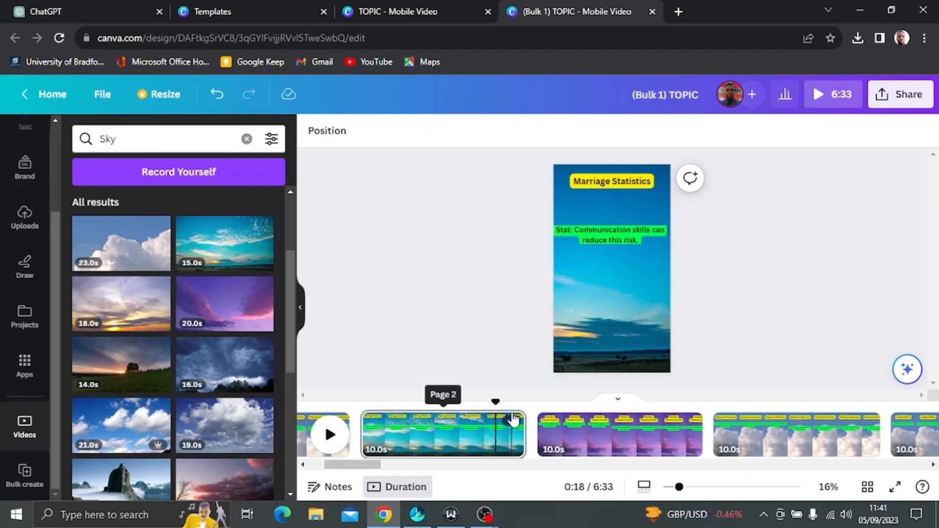
- Play the Healthy Communication page from its start and go on to the Romantic Gestures page
{"action": "left_click_drag", "start_coordinate": [496, 402], "coordinate": [536, 402]}
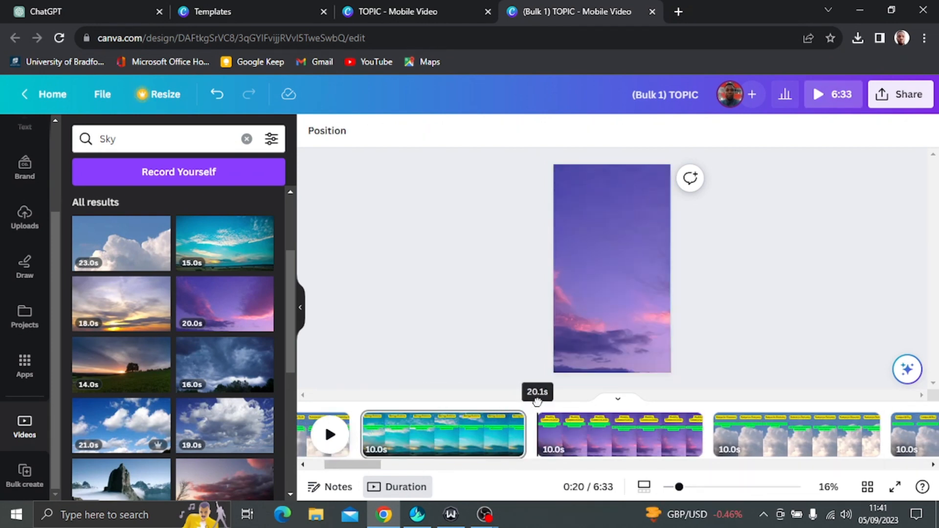
{"action": "left_click", "coordinate": [331, 435]}
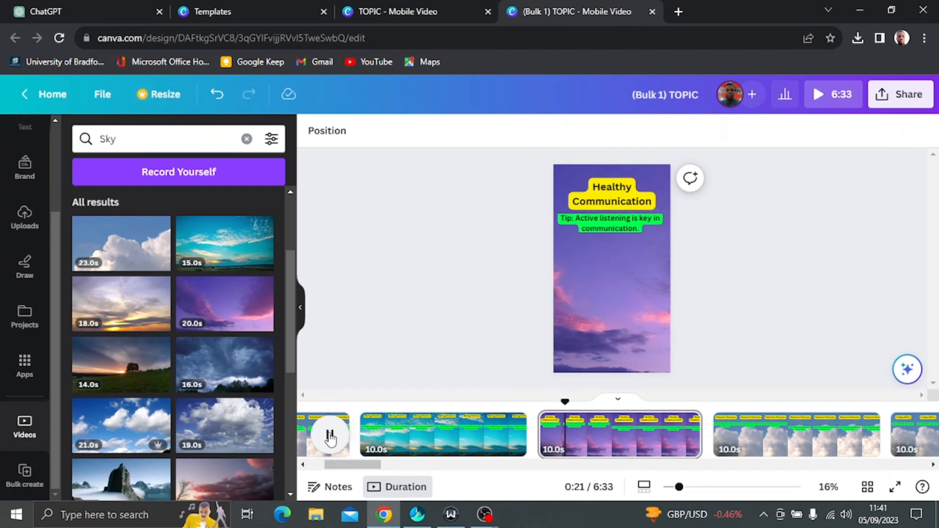
{"action": "left_click", "coordinate": [757, 437]}
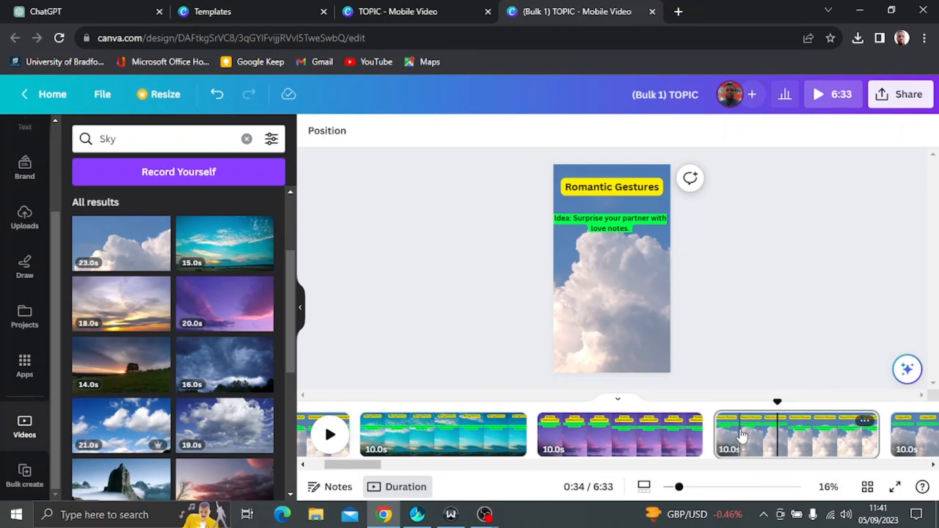
- Download all pages of the design as MP4 videos at 1080p, with each page as a separate file
{"action": "left_click", "coordinate": [894, 98]}
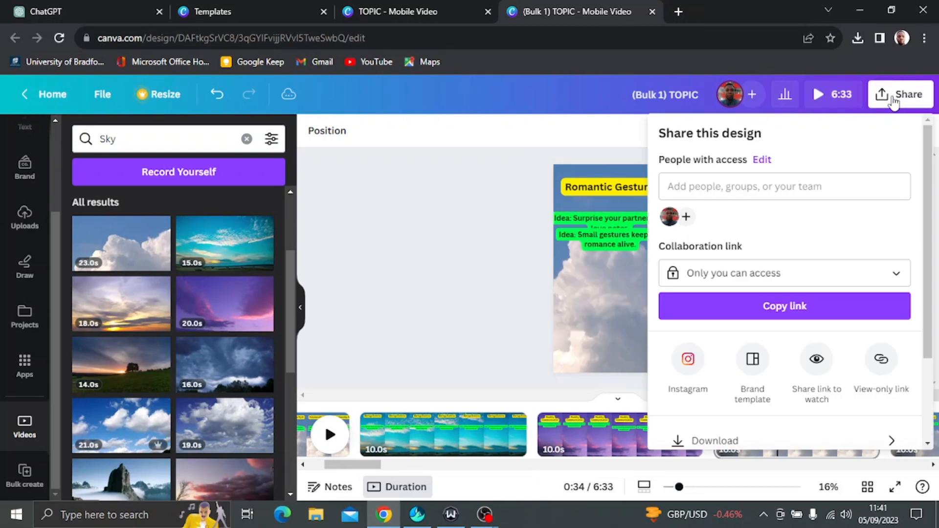
{"action": "scroll", "coordinate": [738, 398], "scroll_direction": "down", "scroll_amount": 2}
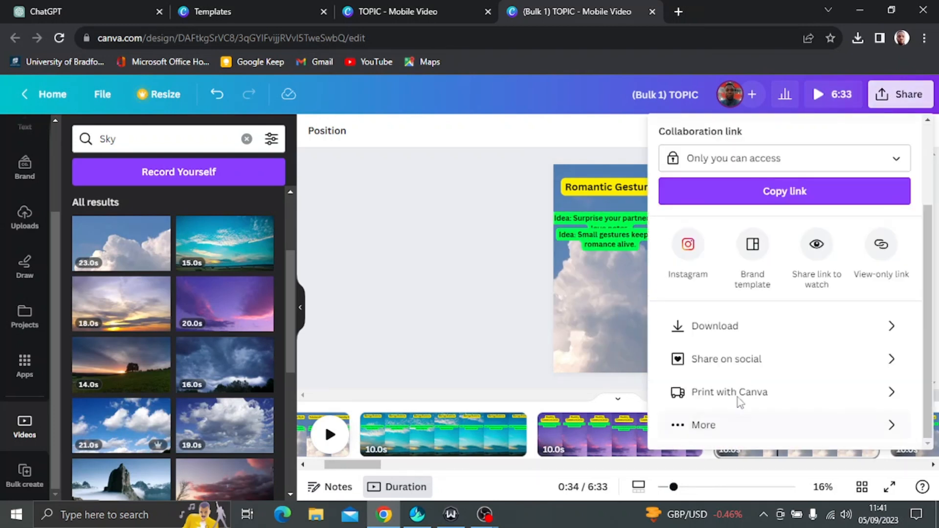
{"action": "left_click", "coordinate": [747, 331]}
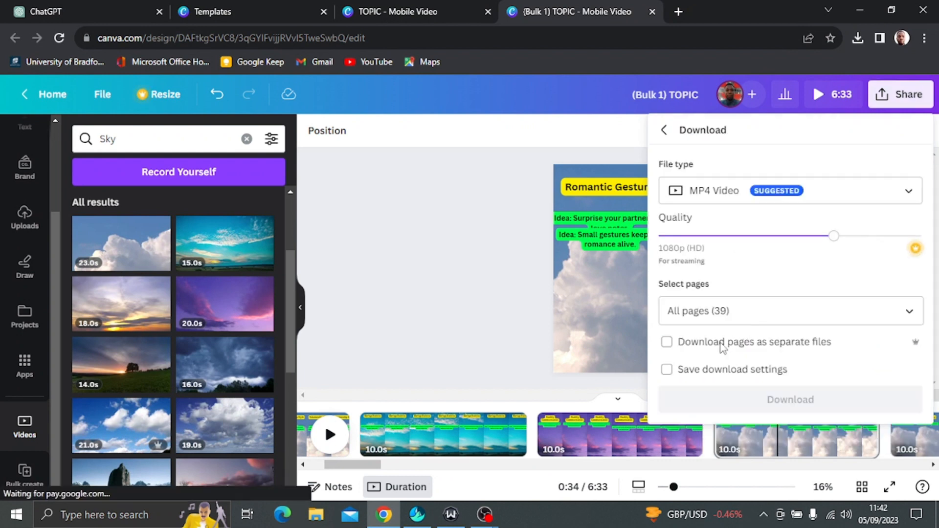
{"action": "left_click", "coordinate": [668, 342]}
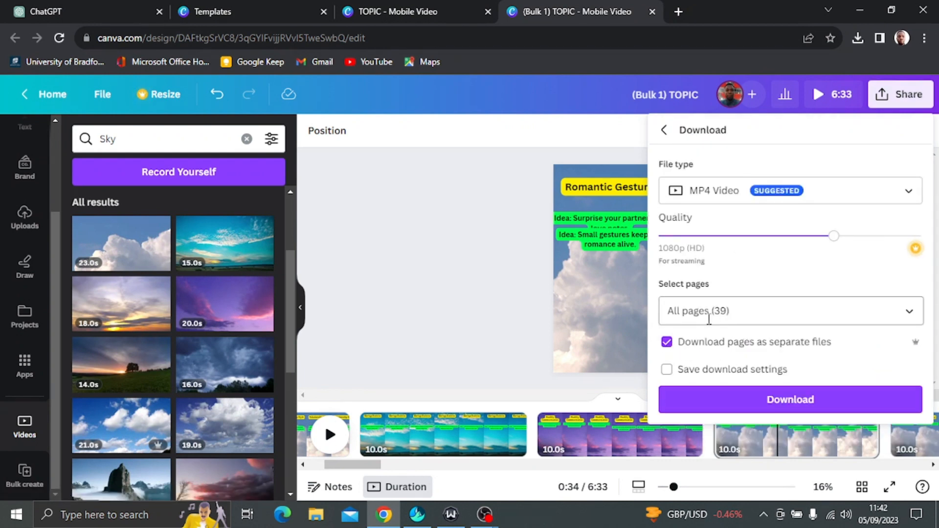
{"action": "left_click", "coordinate": [756, 406]}
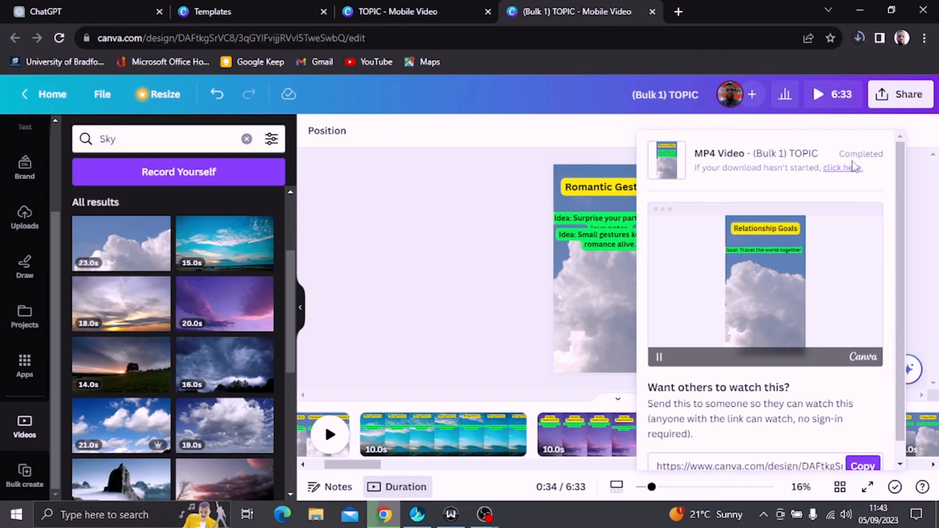
- Switch to File Explorer, view the videos inside the (Bulk 1) Topic (3) archive in Downloads, and return to the Canva design
{"action": "left_click", "coordinate": [317, 518]}
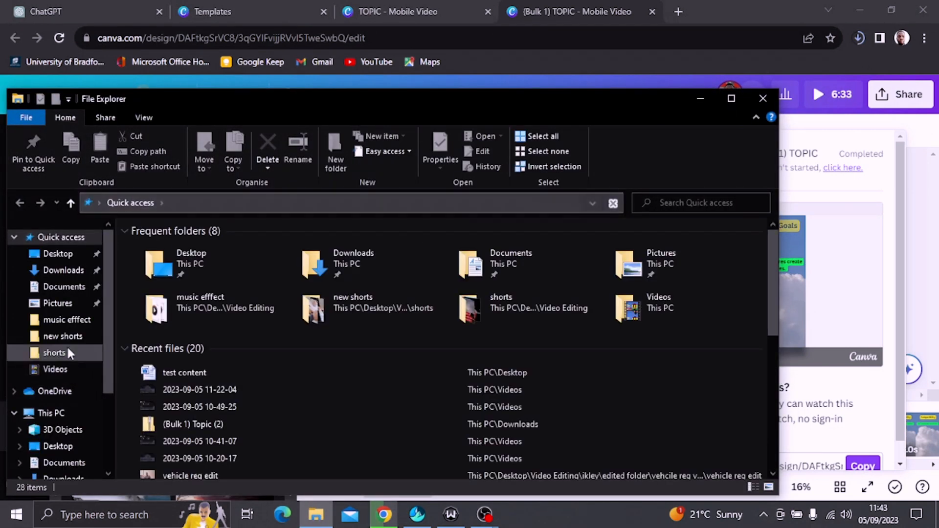
{"action": "scroll", "coordinate": [61, 377], "scroll_direction": "down", "scroll_amount": 2}
{"action": "left_click", "coordinate": [65, 434]}
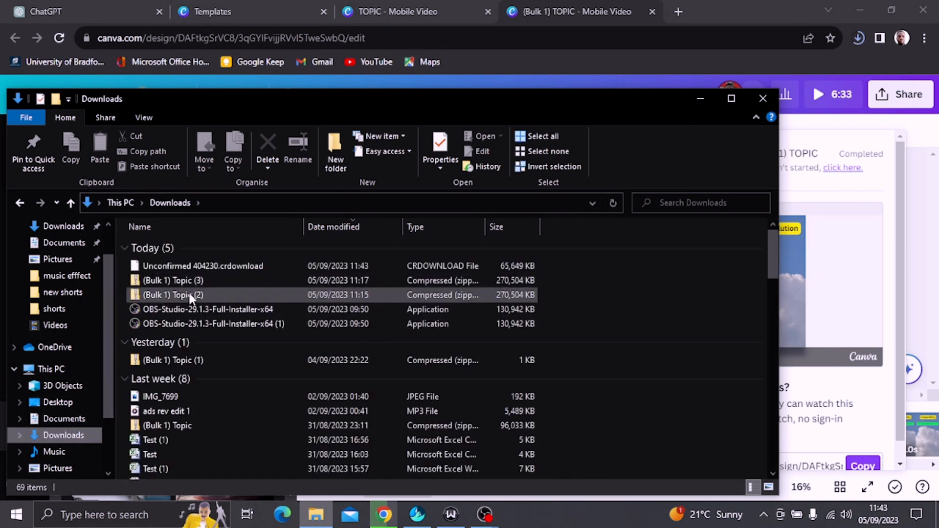
{"action": "left_click", "coordinate": [192, 283]}
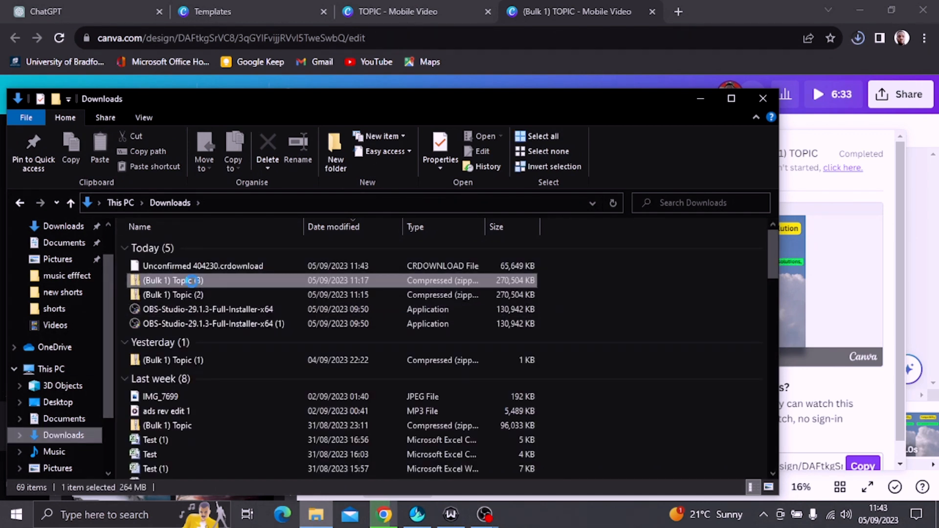
{"action": "double_click", "coordinate": [192, 281]}
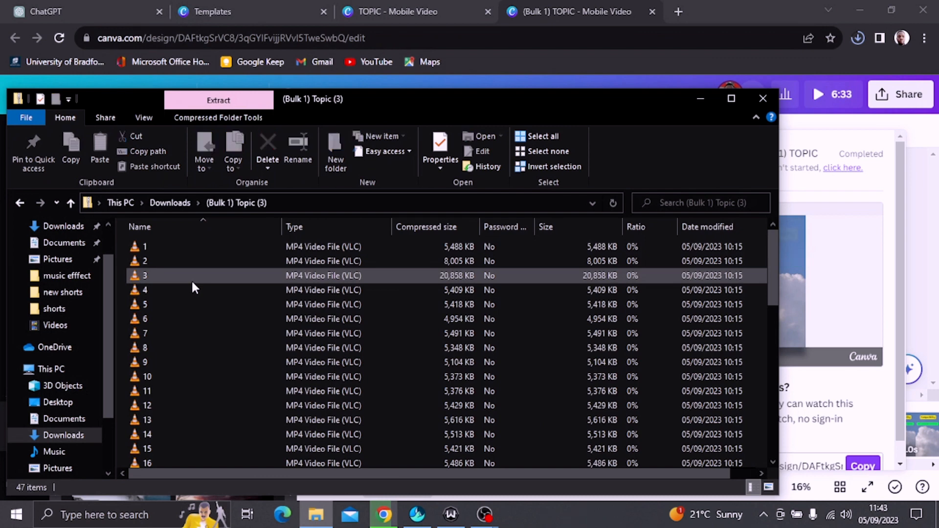
{"action": "scroll", "coordinate": [192, 283], "scroll_direction": "down", "scroll_amount": 10}
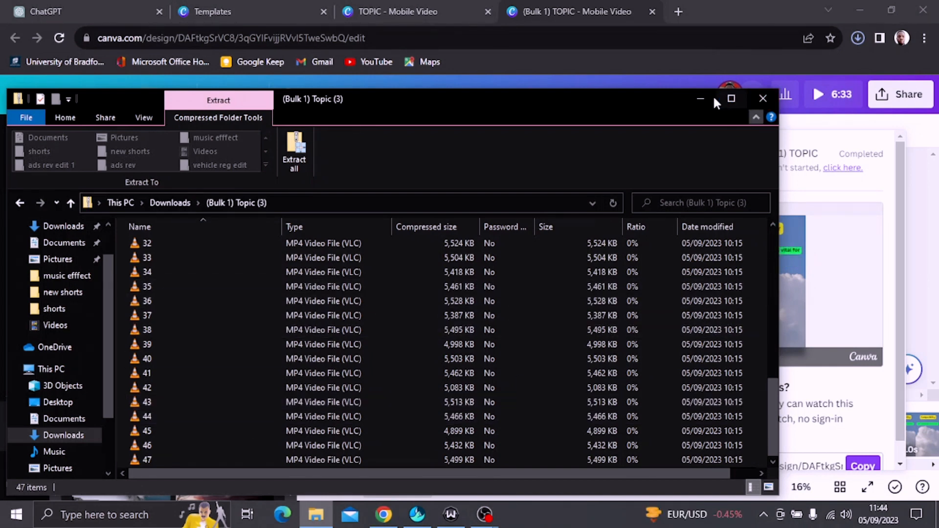
{"action": "left_click", "coordinate": [700, 98]}
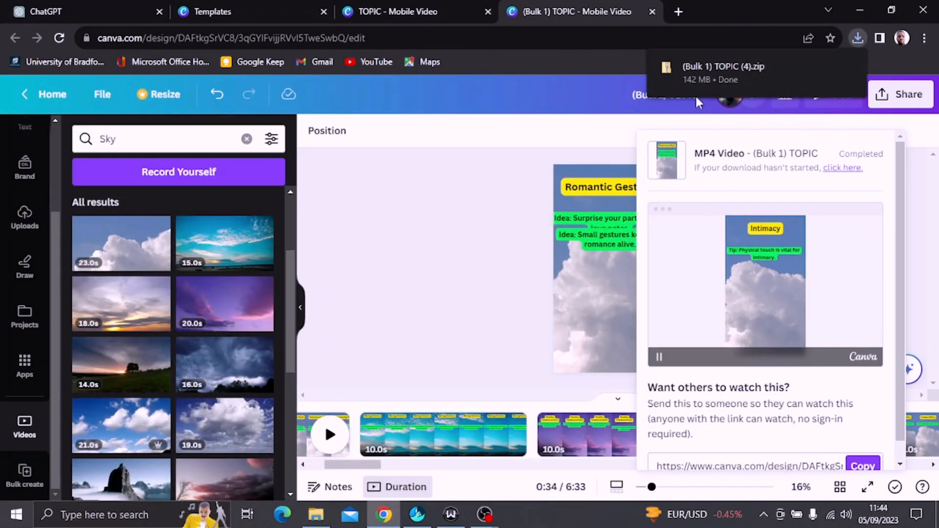